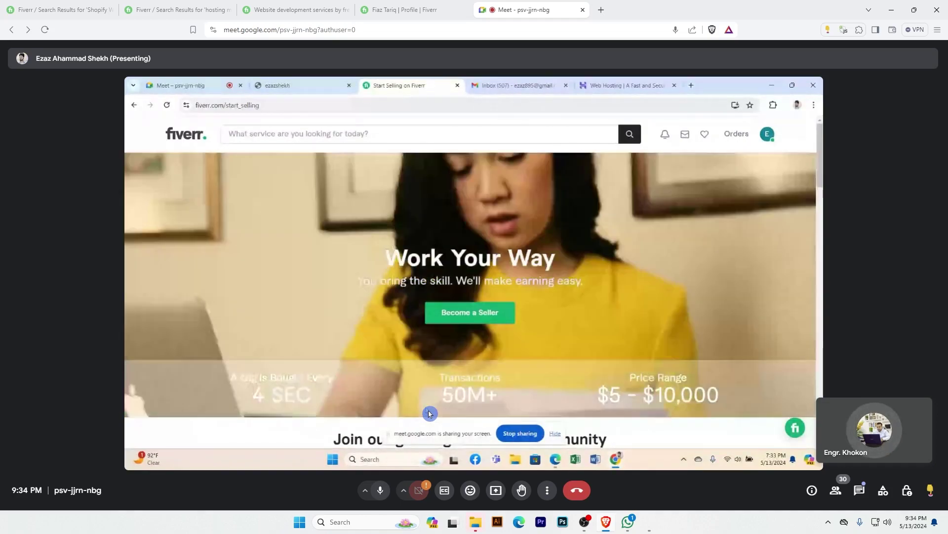
Present the entire screen in the Google Meet call
{"action": "mouse_move", "coordinate": [432, 402]}
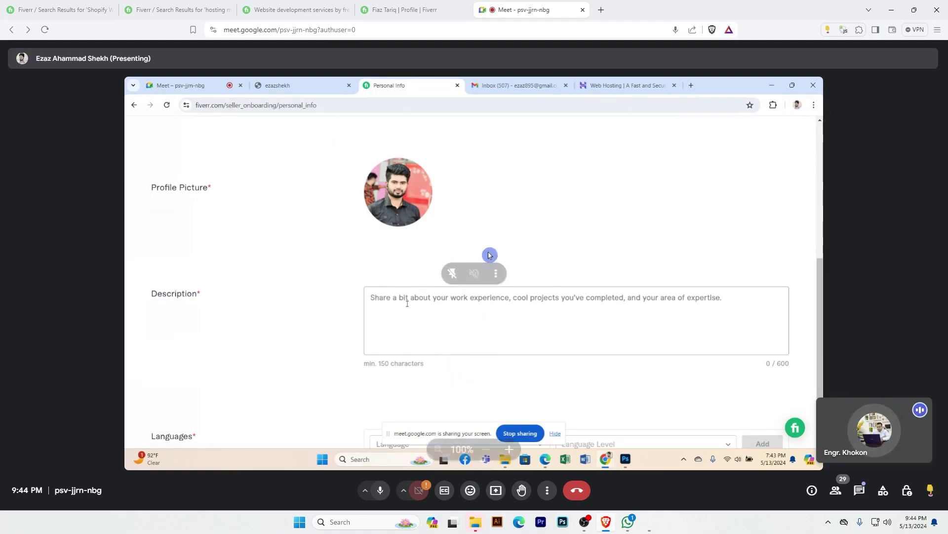
{"action": "left_click", "coordinate": [493, 496]}
{"action": "left_click", "coordinate": [538, 296]}
{"action": "left_click", "coordinate": [571, 73]}
{"action": "left_click", "coordinate": [405, 147]}
{"action": "left_click", "coordinate": [561, 305]}
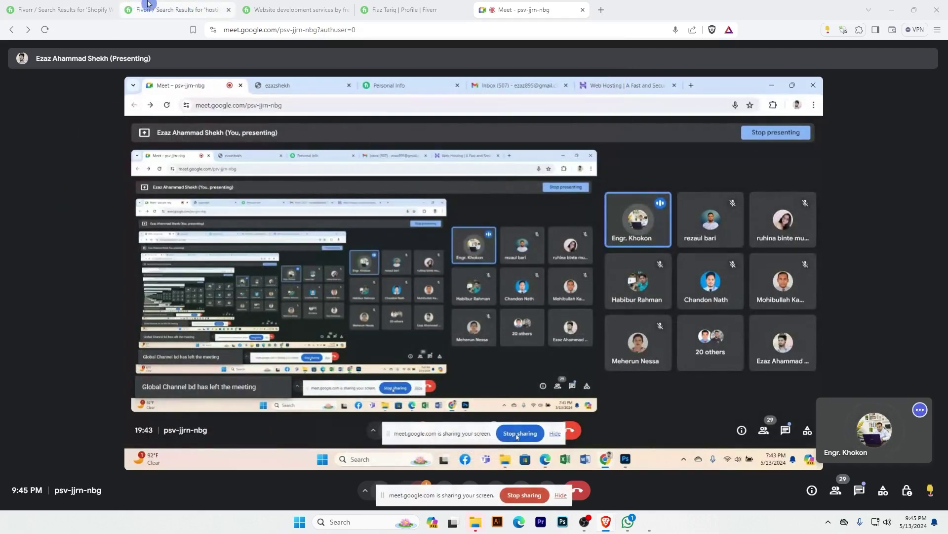
Switch to the Wix seller's Fiverr profile, highlight the About me text and open the business Wix website gig
{"action": "left_click", "coordinate": [400, 10]}
{"action": "left_click", "coordinate": [352, 236]}
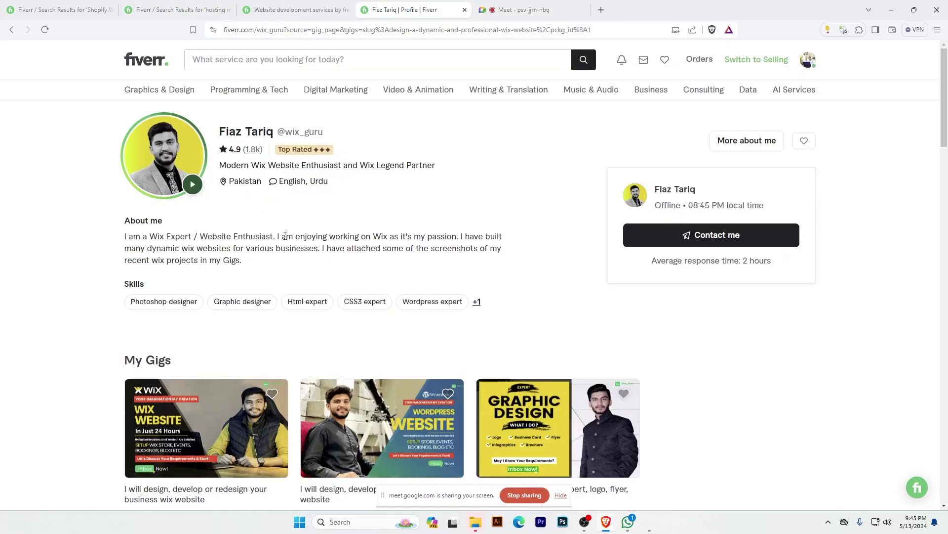
{"action": "triple_click", "coordinate": [130, 239]}
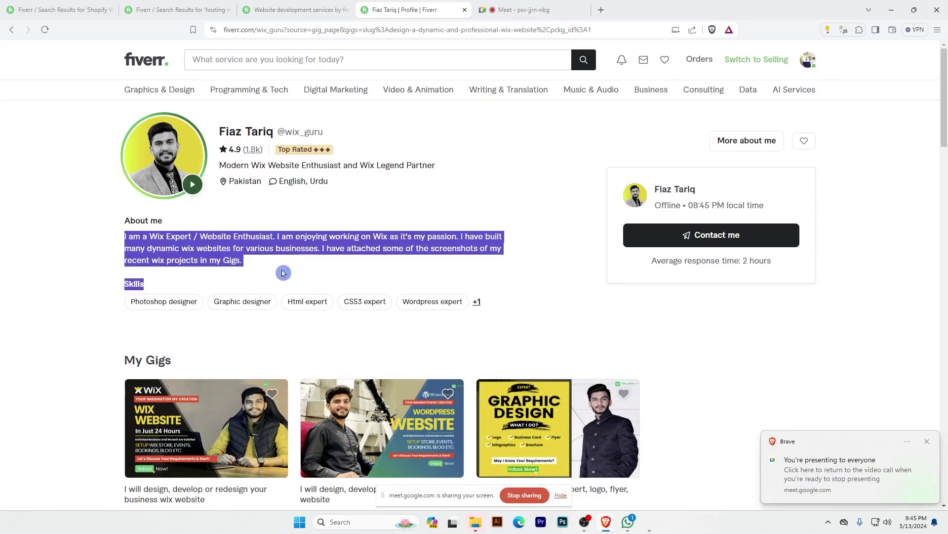
{"action": "left_click", "coordinate": [236, 453]}
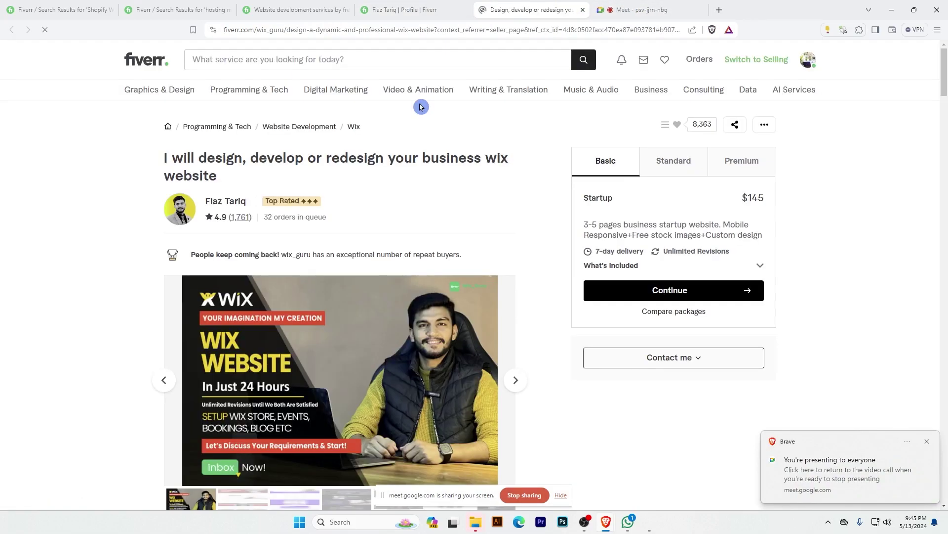
Find the seller's introduction on the gig page and highlight its short self-description
{"action": "left_click_drag", "start_coordinate": [945, 61], "coordinate": [944, 157]}
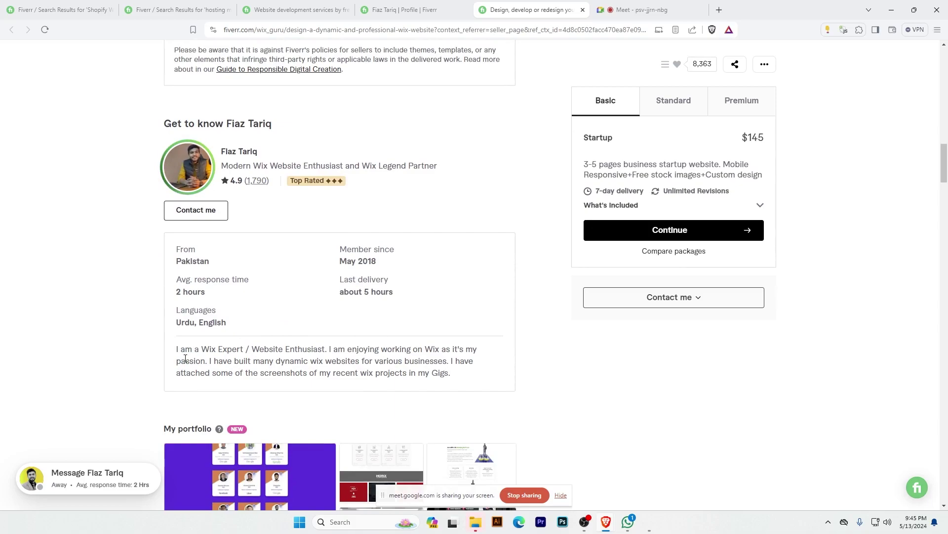
{"action": "left_click_drag", "start_coordinate": [179, 349], "coordinate": [455, 381]}
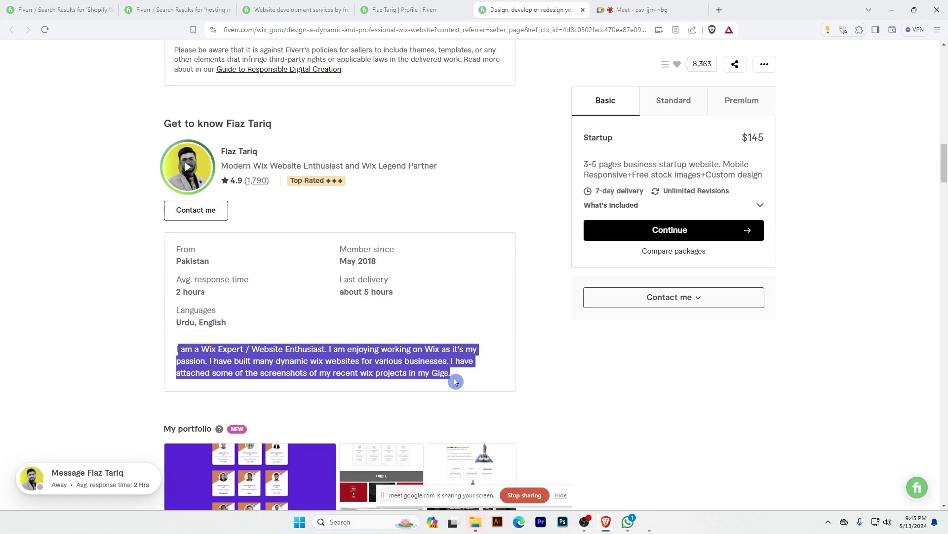
{"action": "scroll", "coordinate": [374, 337], "scroll_direction": "up", "scroll_amount": 7}
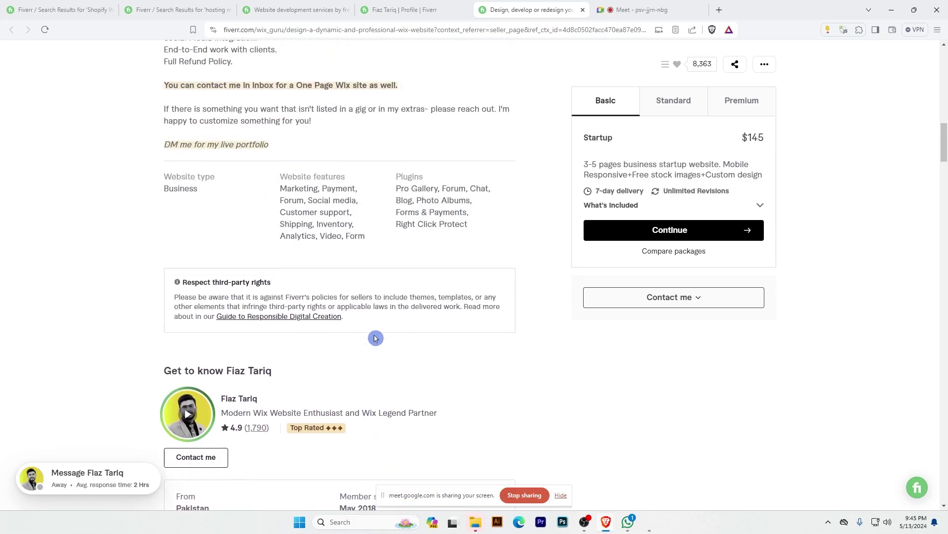
{"action": "scroll", "coordinate": [375, 337], "scroll_direction": "down", "scroll_amount": 4}
{"action": "scroll", "coordinate": [375, 336], "scroll_direction": "up", "scroll_amount": 16}
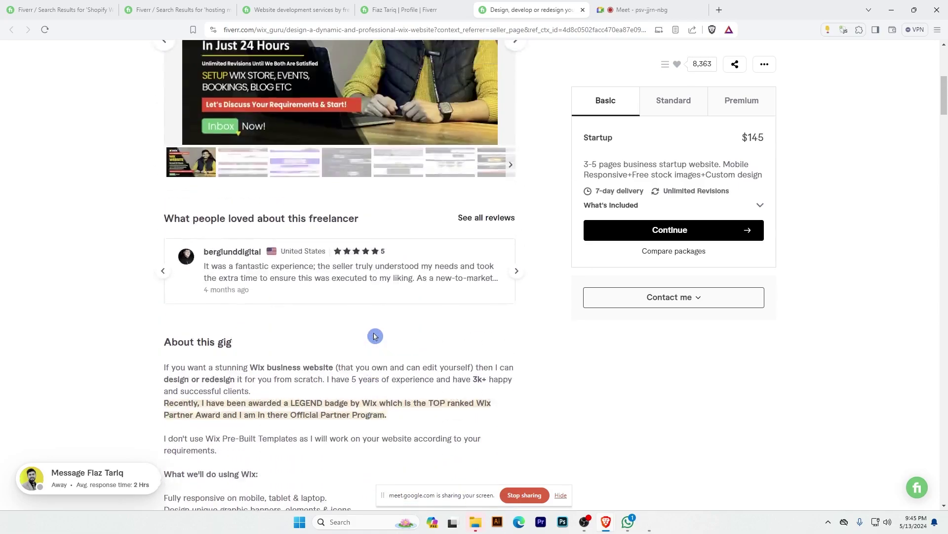
Read through the About this gig section, highlighting the opening paragraph and the list of Wix services
{"action": "scroll", "coordinate": [320, 335], "scroll_direction": "down", "scroll_amount": 6}
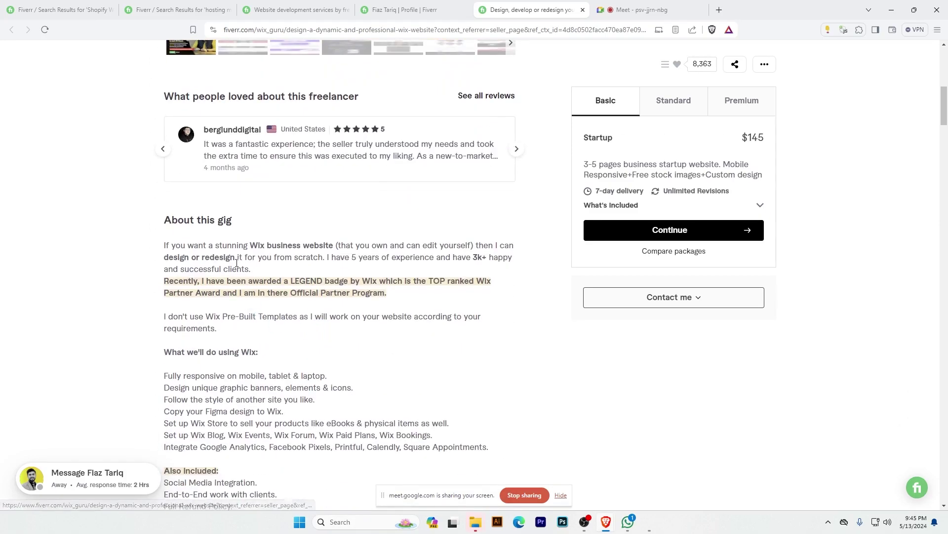
{"action": "left_click_drag", "start_coordinate": [183, 242], "coordinate": [426, 301]}
{"action": "left_click", "coordinate": [190, 247]}
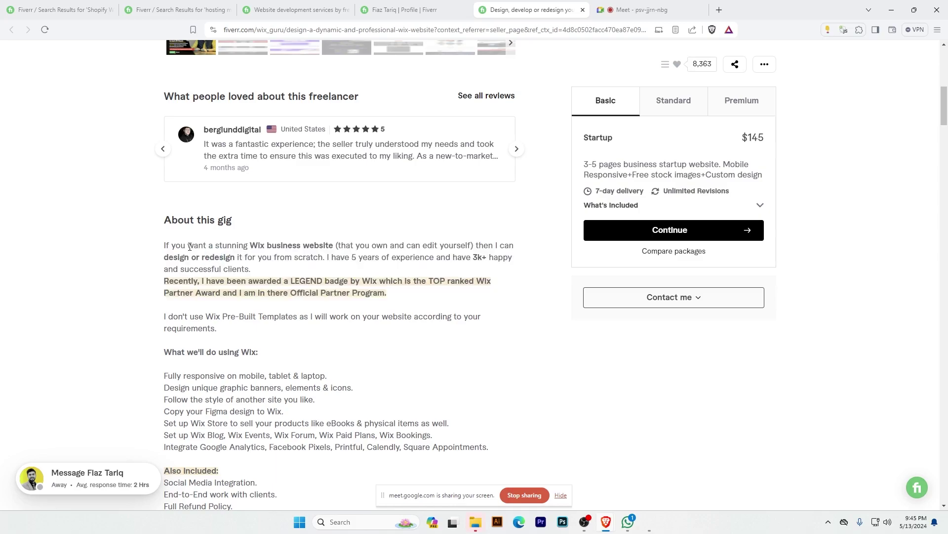
{"action": "left_click_drag", "start_coordinate": [200, 248], "coordinate": [383, 301]}
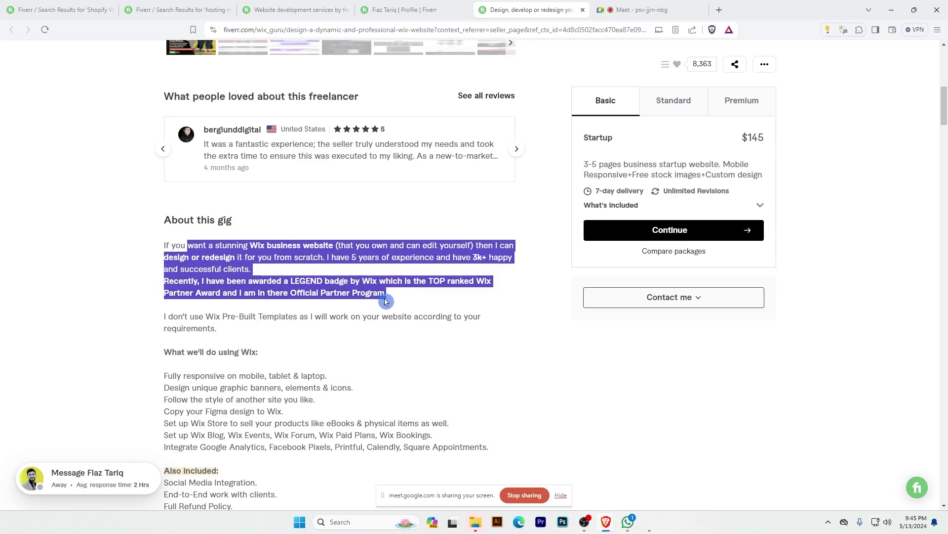
{"action": "scroll", "coordinate": [387, 302], "scroll_direction": "down", "scroll_amount": 5}
{"action": "scroll", "coordinate": [389, 299], "scroll_direction": "up", "scroll_amount": 1}
{"action": "left_click_drag", "start_coordinate": [215, 189], "coordinate": [306, 261]}
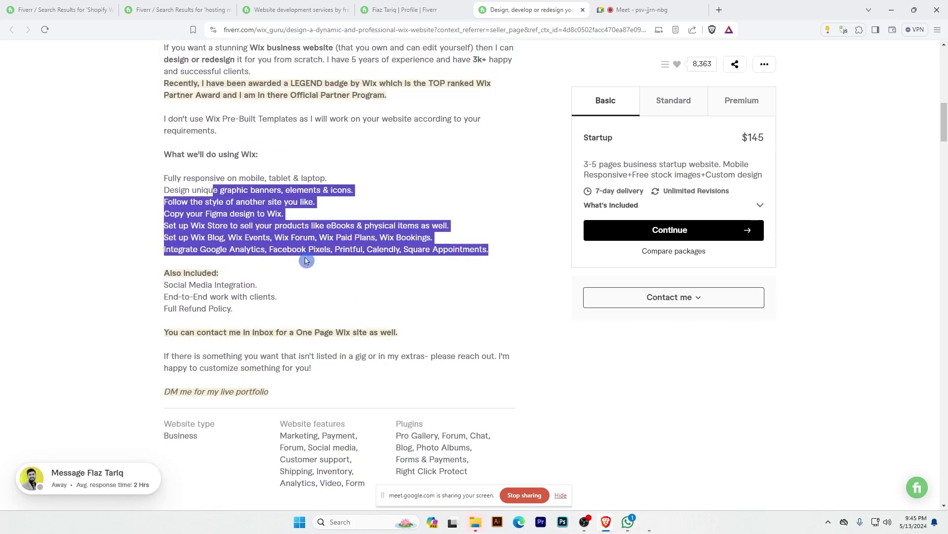
Copy the seller's full self-description beginning "I am a Wix Expert / Website Enthusiast" from the gig page
{"action": "scroll", "coordinate": [306, 261], "scroll_direction": "down", "scroll_amount": 11}
{"action": "mouse_move", "coordinate": [178, 252]}
{"action": "left_mouse_down"}
{"action": "mouse_move", "coordinate": [476, 279]}
{"action": "mouse_move", "coordinate": [161, 254]}
{"action": "left_mouse_up"}
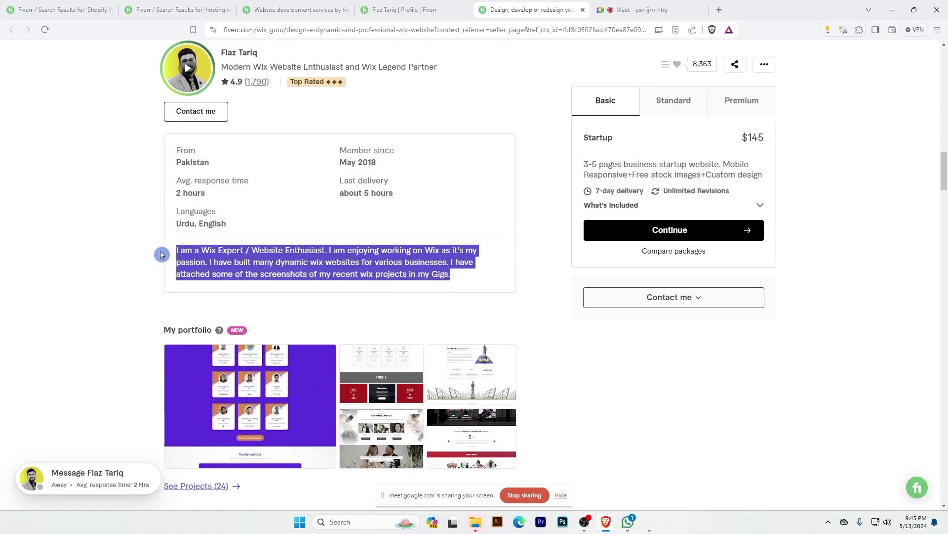
{"action": "right_click", "coordinate": [214, 260]}
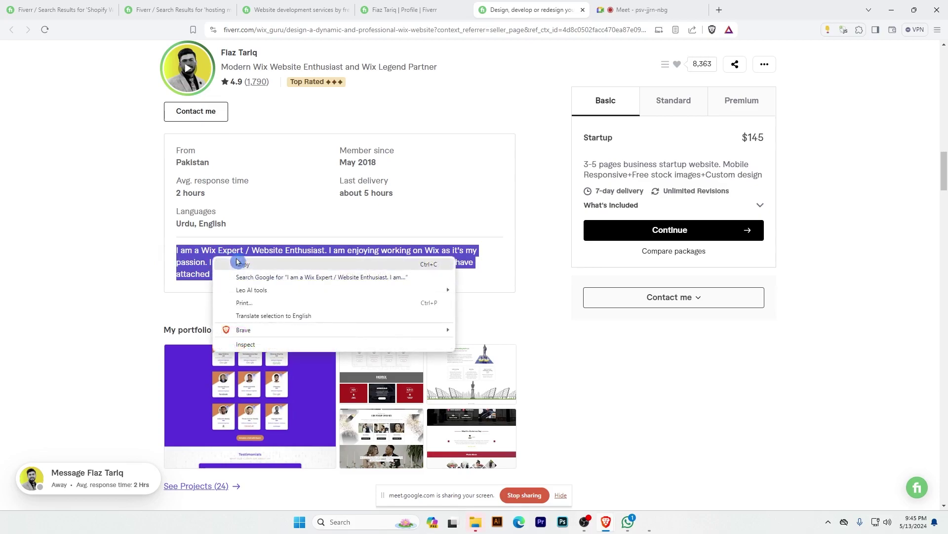
{"action": "left_click", "coordinate": [274, 287]}
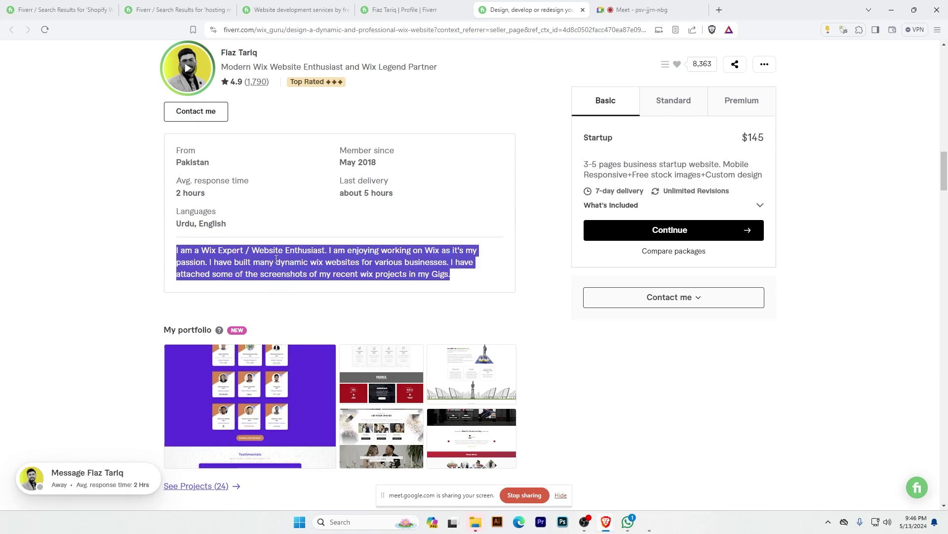
{"action": "right_click", "coordinate": [254, 255]}
{"action": "left_click", "coordinate": [282, 265]}
{"action": "scroll", "coordinate": [944, 173], "scroll_direction": "up", "scroll_amount": 2}
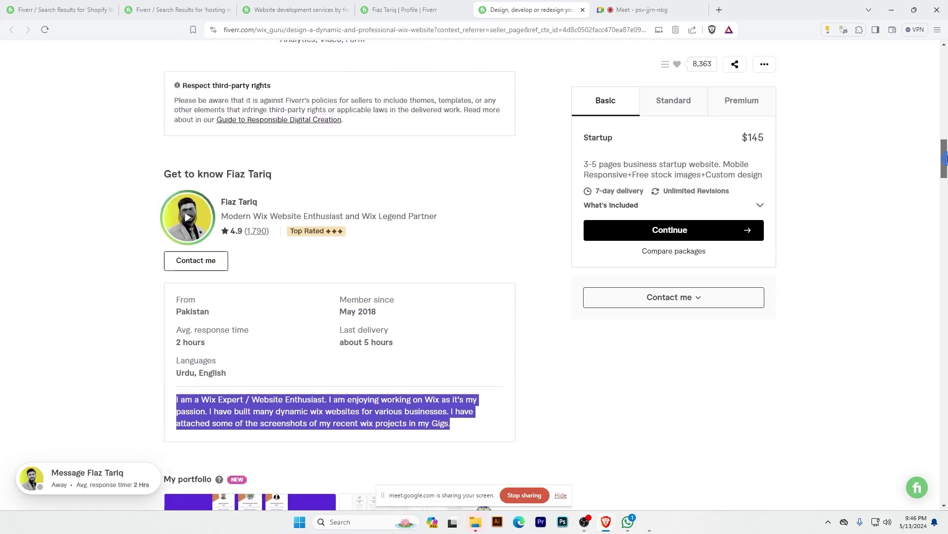
{"action": "scroll", "coordinate": [483, 275], "scroll_direction": "down", "scroll_amount": 2}
{"action": "scroll", "coordinate": [184, 294], "scroll_direction": "up", "scroll_amount": 3}
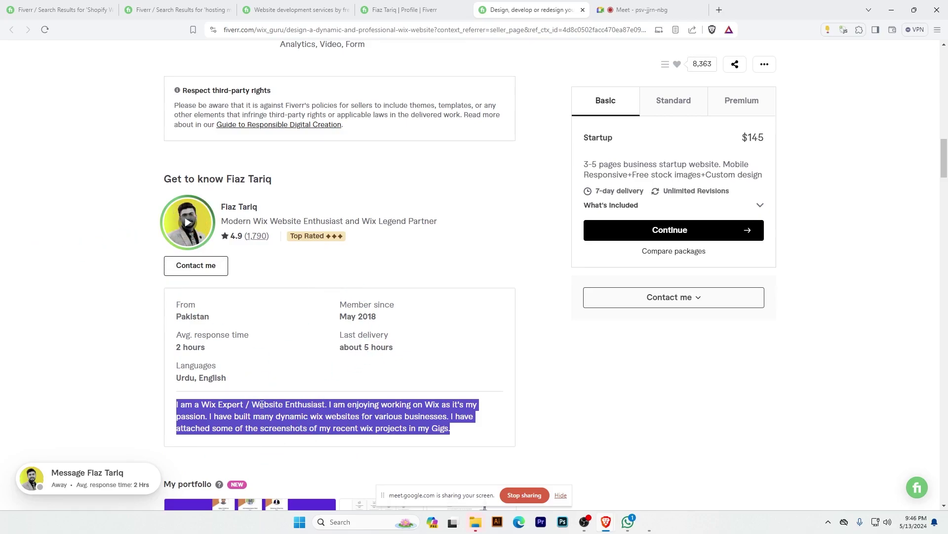
Open ChatGPT in a new browser tab, then hide the screen-sharing bar and dismiss the presenting notification
{"action": "left_click", "coordinate": [721, 15]}
{"action": "type", "text": "cha"}
{"action": "key", "text": "Return"}
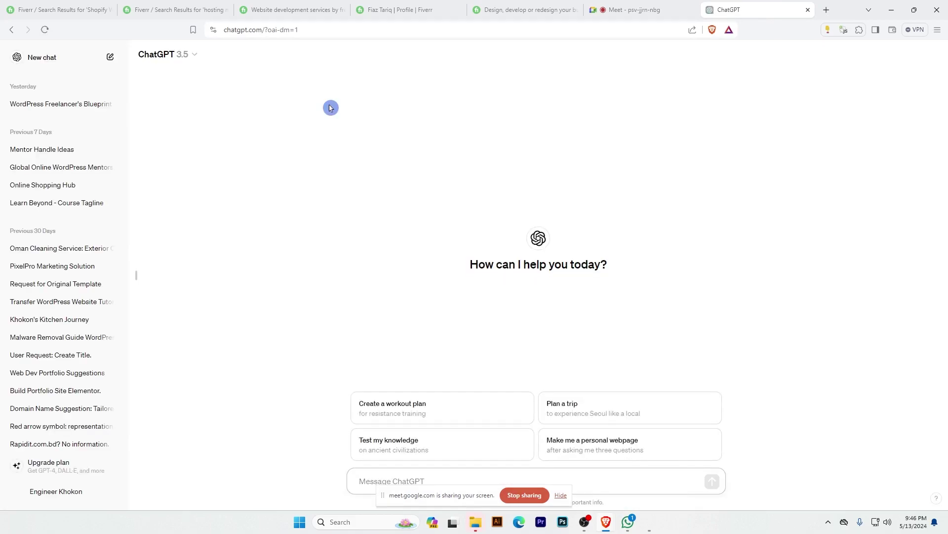
{"action": "left_click", "coordinate": [646, 6]}
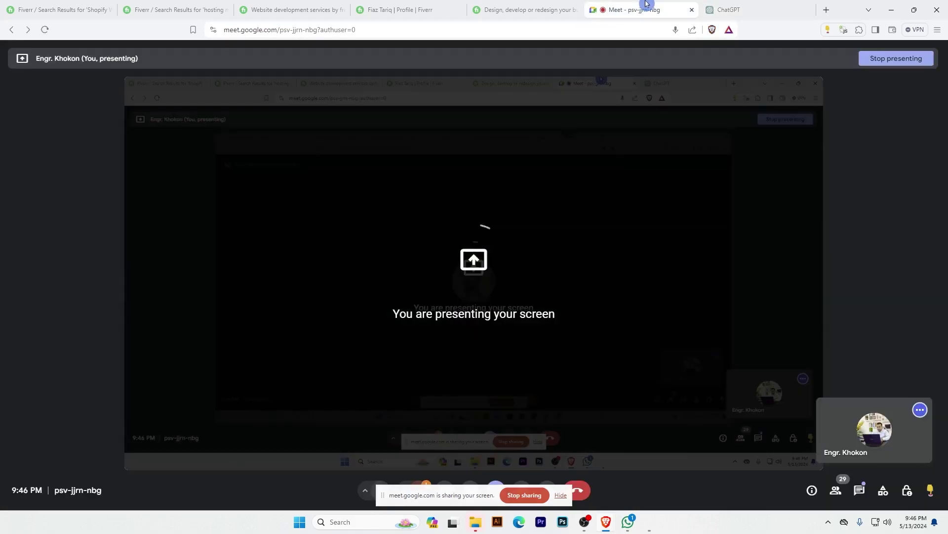
{"action": "left_click", "coordinate": [726, 10]}
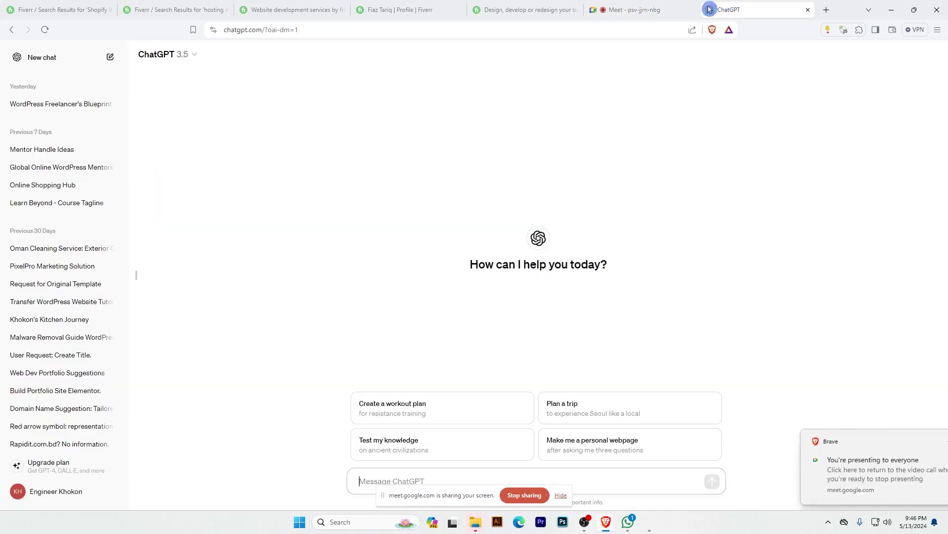
{"action": "left_click", "coordinate": [562, 495]}
{"action": "left_click", "coordinate": [927, 442]}
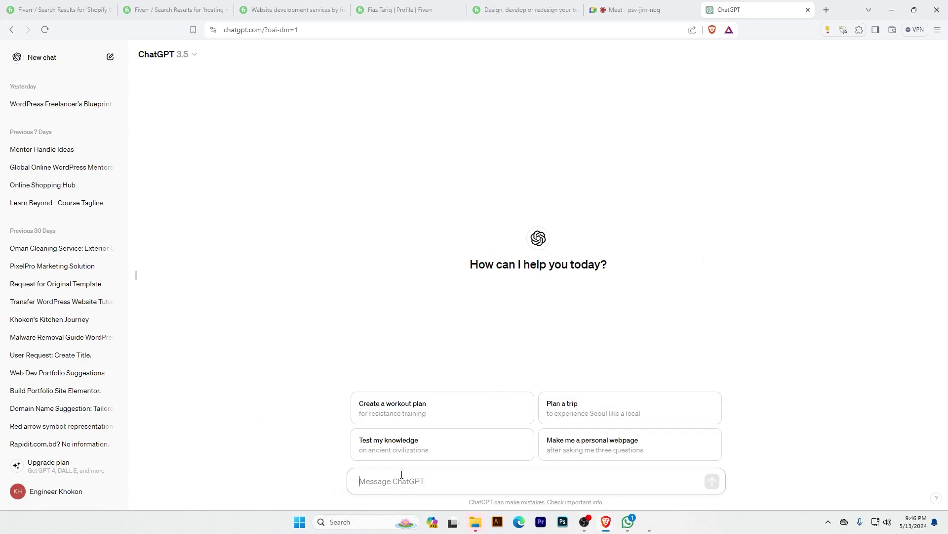
Start the prompt with "I am WordPress developer. I am creating a fiverr account." and correct the misspelled WordPress and account
{"action": "type", "text": "la"}
{"action": "type", "text": "m WordPRess "}
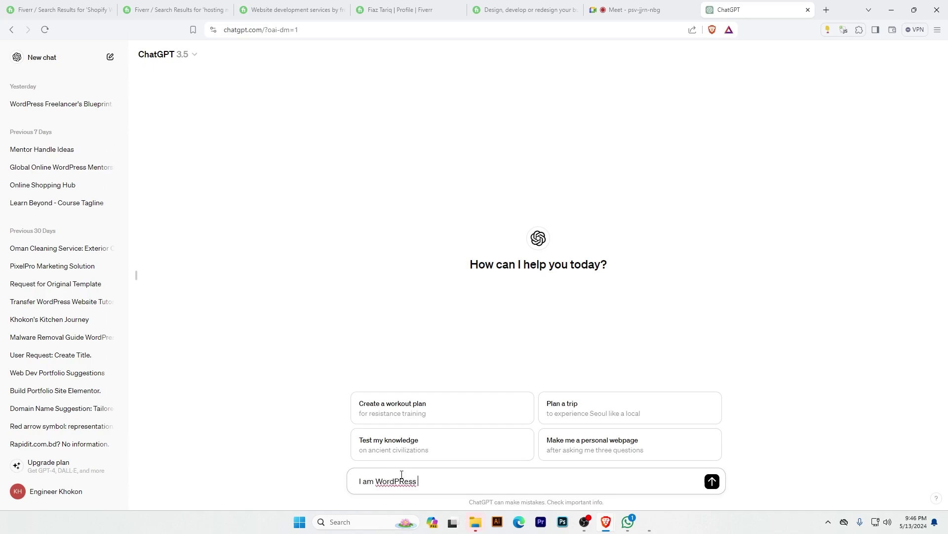
{"action": "type", "text": "developer. I am creating a fiverr accoutn."}
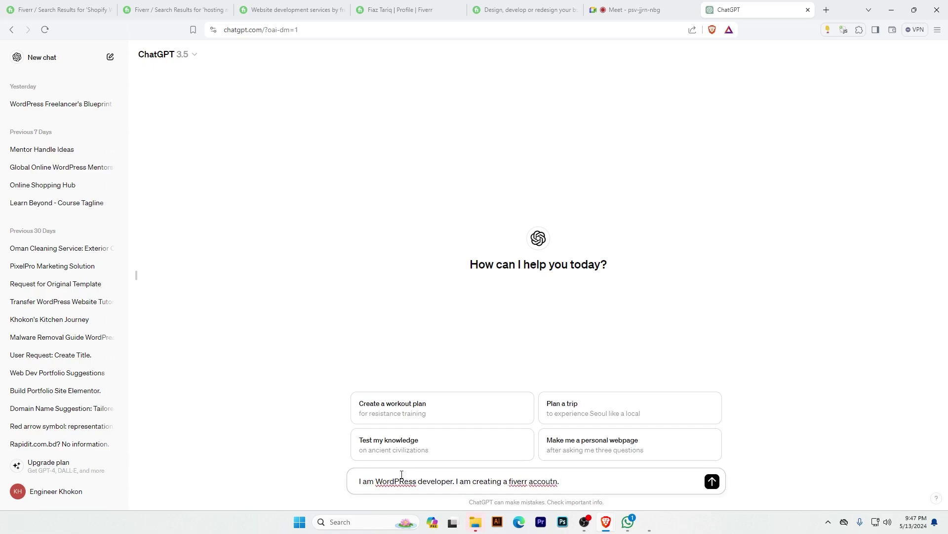
{"action": "right_click", "coordinate": [540, 482]}
{"action": "left_click", "coordinate": [590, 366]}
{"action": "right_click", "coordinate": [402, 488]}
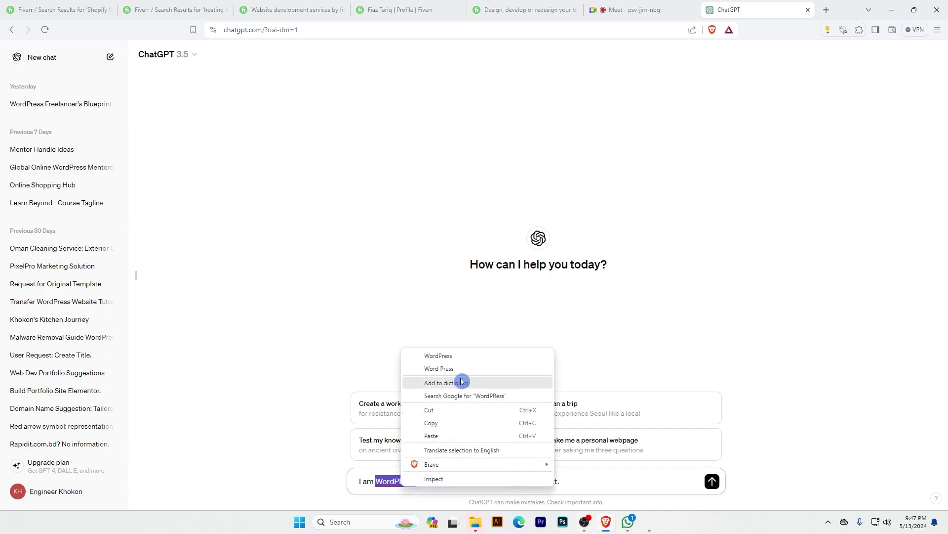
{"action": "left_click", "coordinate": [463, 361]}
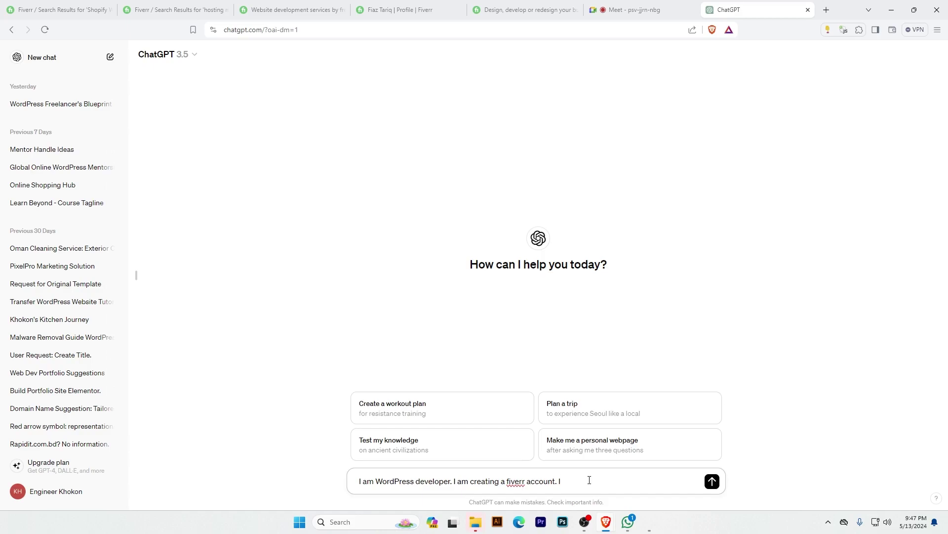
Add "I want you to write me a fiverr description following:" with the copied seller description to the prompt and send it
{"action": "type", "text": "want you to write me a fiverr description fol"}
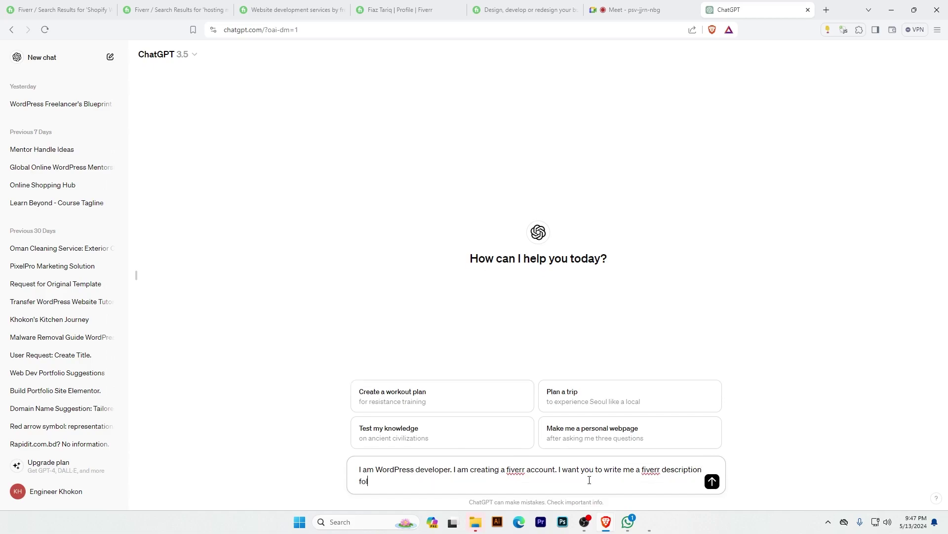
{"action": "key", "text": "BackSpace"}
{"action": "type", "text": "following"}
{"action": "type", "text": "I am a Wix Expert / Website Enthusiast. I am enjoying working on Wix as it's my passion. I have built many dynamic wix websites for various businesses. I have attached some of the screenshots of my recent wix projects in my Gigs."}
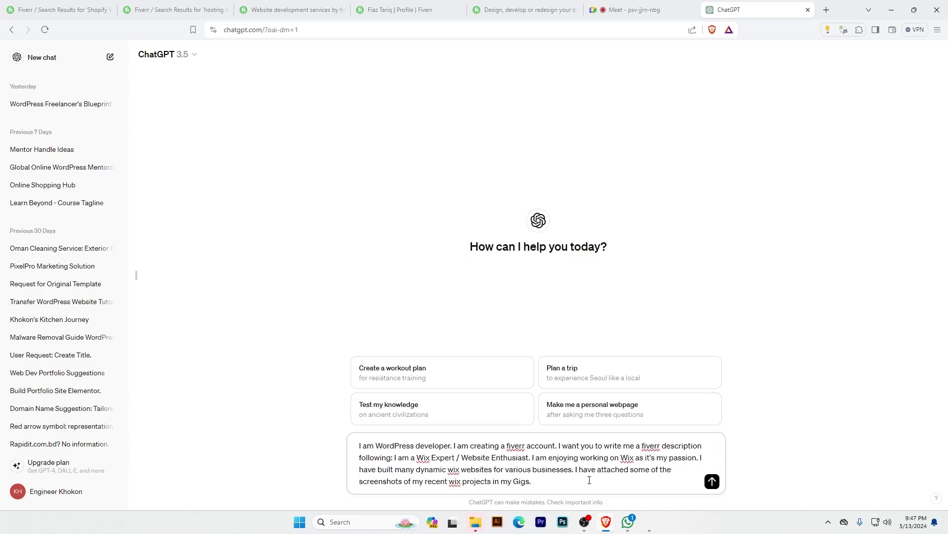
{"action": "key", "text": "Return"}
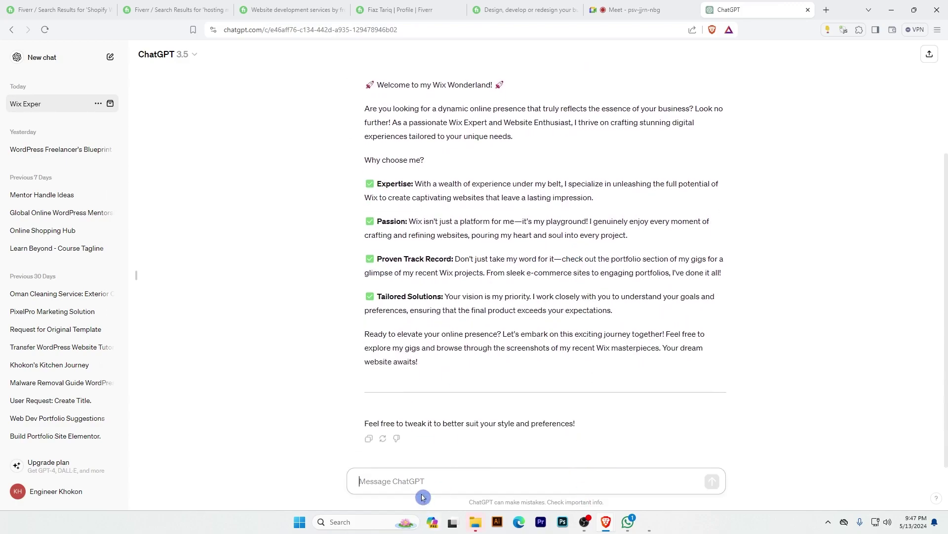
Send ChatGPT a follow-up prompt reading "Rewrite :" followed by the copied Wix seller description
{"action": "type", "text": "Rewrite"}
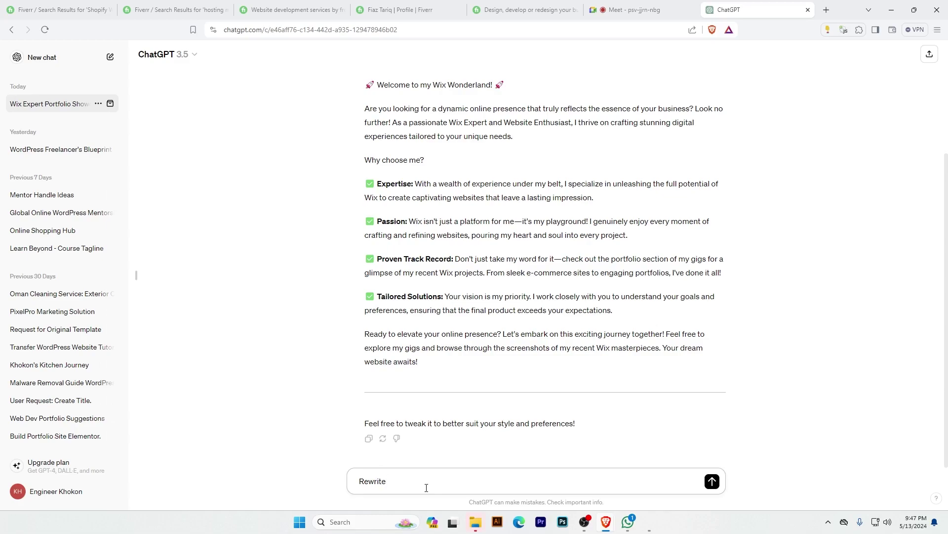
{"action": "type", "text": " :"}
{"action": "type", "text": "I am a Wix Expert / Website Enthusiast. I am enjoying working on Wix as it's my passion. I have built many dynamic wix websites for various businesses. I have attached some of the screenshots of my recent wix projects in my Gigs."}
{"action": "key", "text": "Return"}
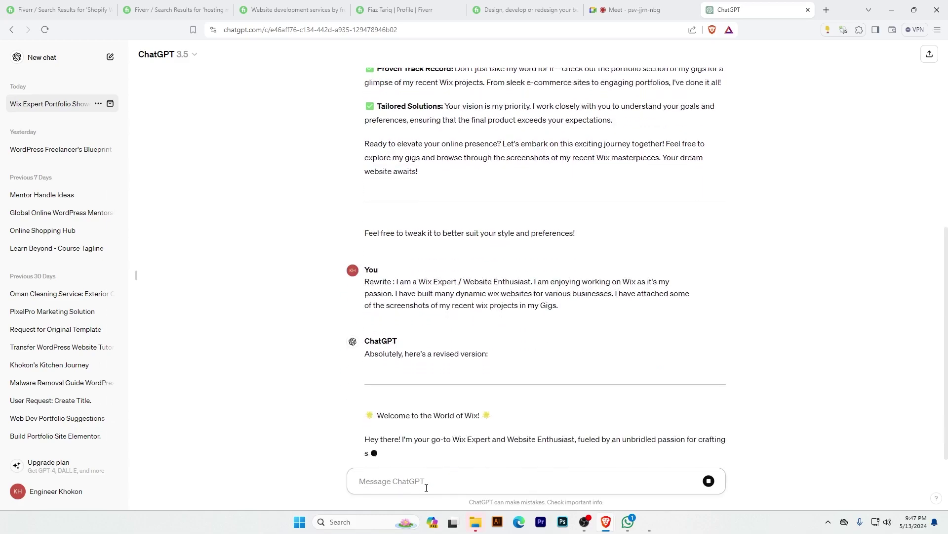
Review ChatGPT's rewritten description, highlight part of its opening line and briefly check the Meet call
{"action": "left_click", "coordinate": [410, 370]}
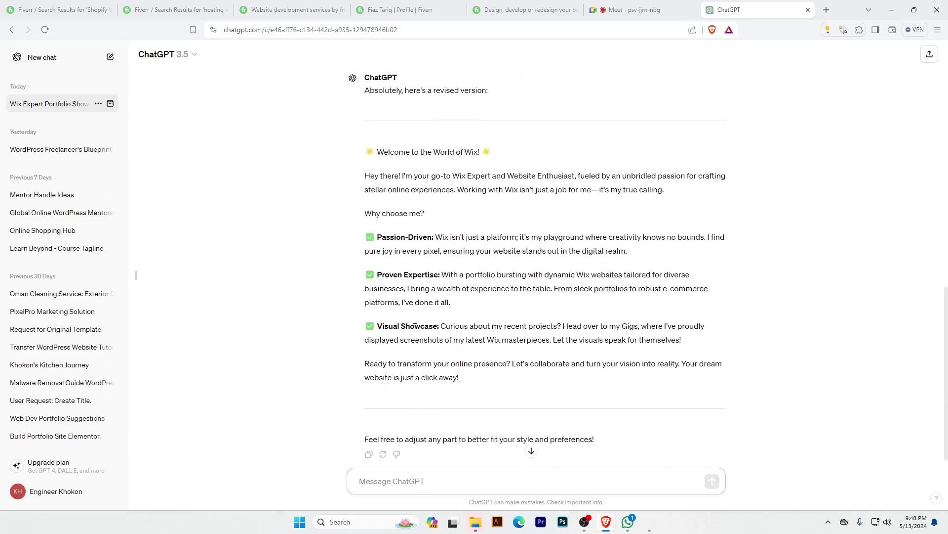
{"action": "scroll", "coordinate": [418, 324], "scroll_direction": "up", "scroll_amount": 5}
{"action": "scroll", "coordinate": [417, 243], "scroll_direction": "down", "scroll_amount": 4}
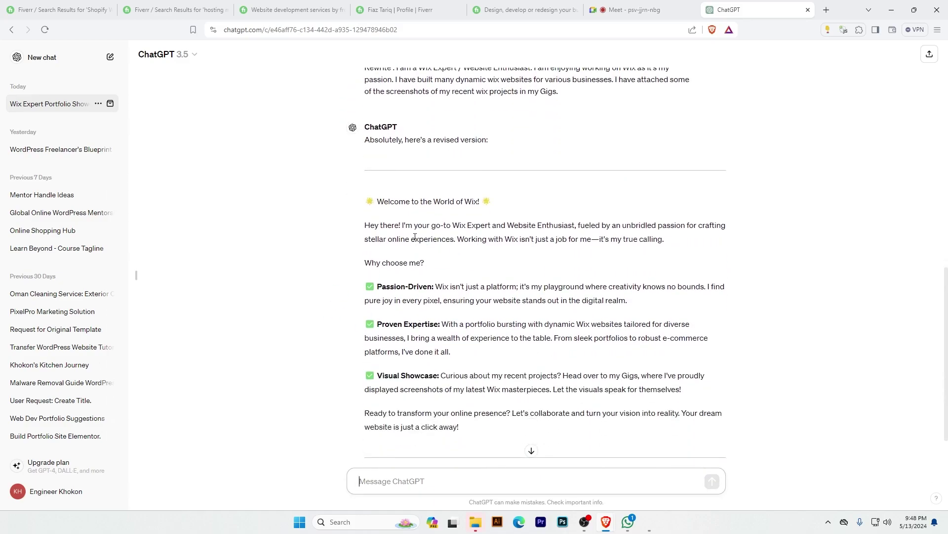
{"action": "left_click_drag", "start_coordinate": [386, 225], "coordinate": [471, 228]}
{"action": "left_click", "coordinate": [635, 4]}
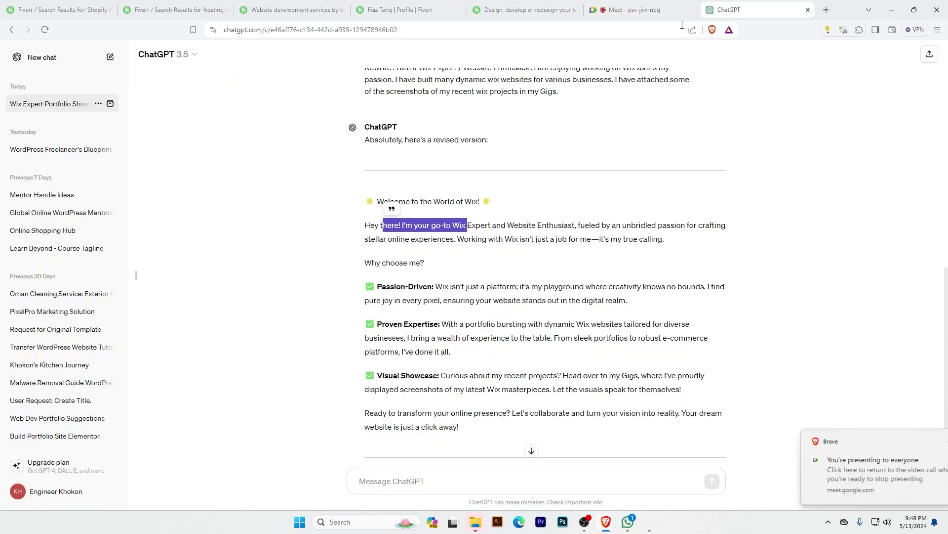
{"action": "left_click", "coordinate": [729, 10]}
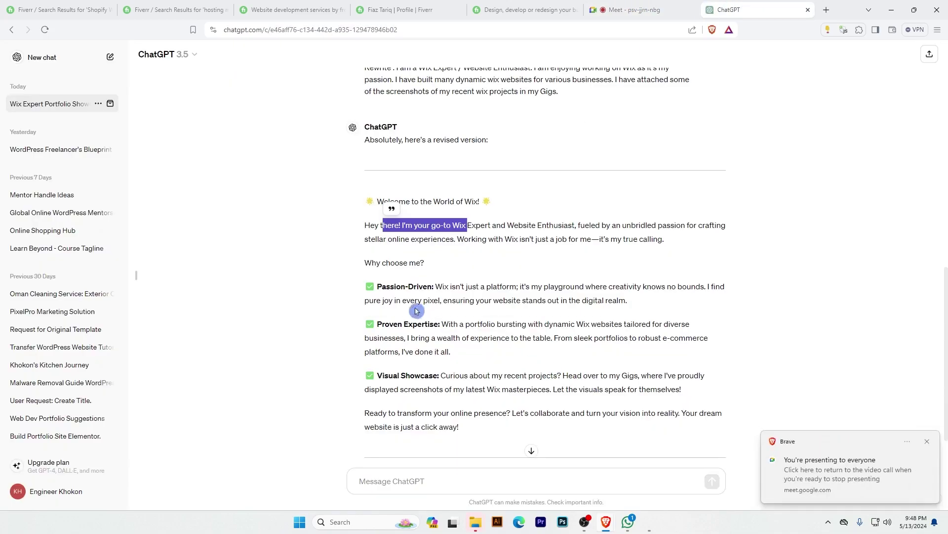
Send ChatGPT the follow-up "I am a WordPres expert, not wix. and cut 60% of it." after checking the Wix wording
{"action": "scroll", "coordinate": [512, 334], "scroll_direction": "up", "scroll_amount": 2}
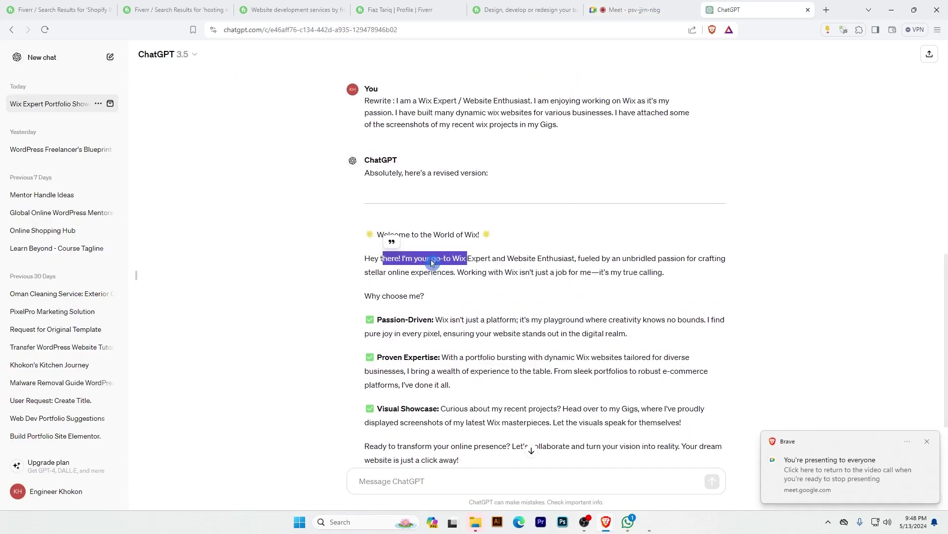
{"action": "left_click", "coordinate": [422, 326]}
{"action": "left_click_drag", "start_coordinate": [453, 324], "coordinate": [493, 325]}
{"action": "scroll", "coordinate": [493, 404], "scroll_direction": "up", "scroll_amount": 4}
{"action": "scroll", "coordinate": [493, 405], "scroll_direction": "down", "scroll_amount": 7}
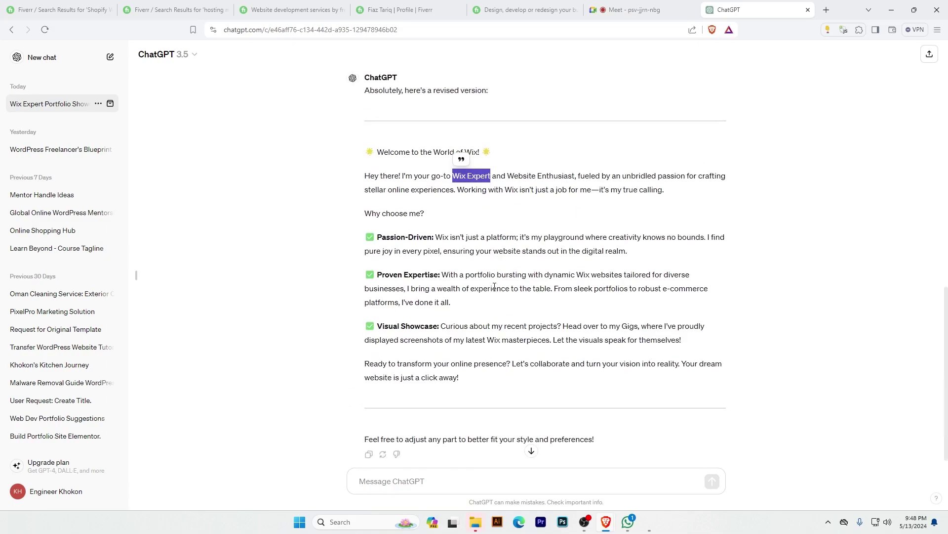
{"action": "left_click", "coordinate": [450, 471]}
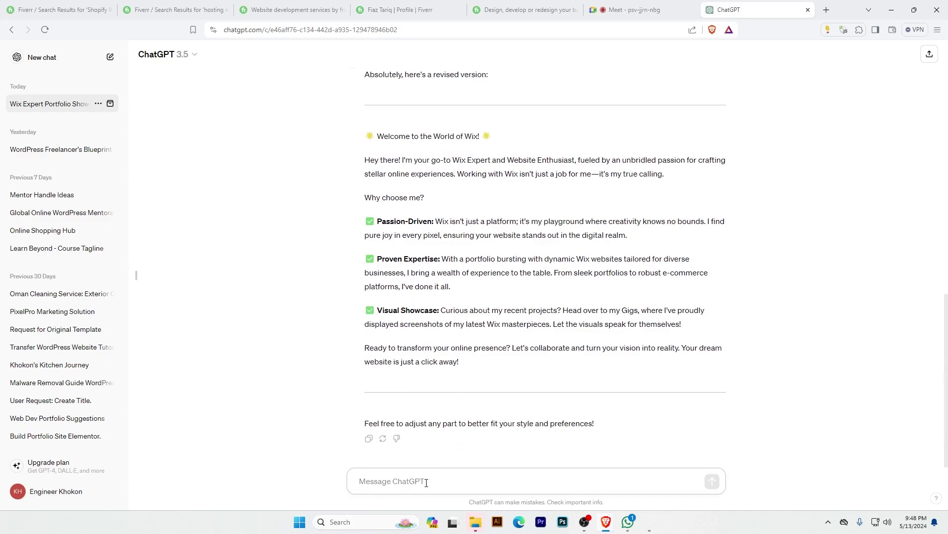
{"action": "type", "text": "I am a WordPres ex"}
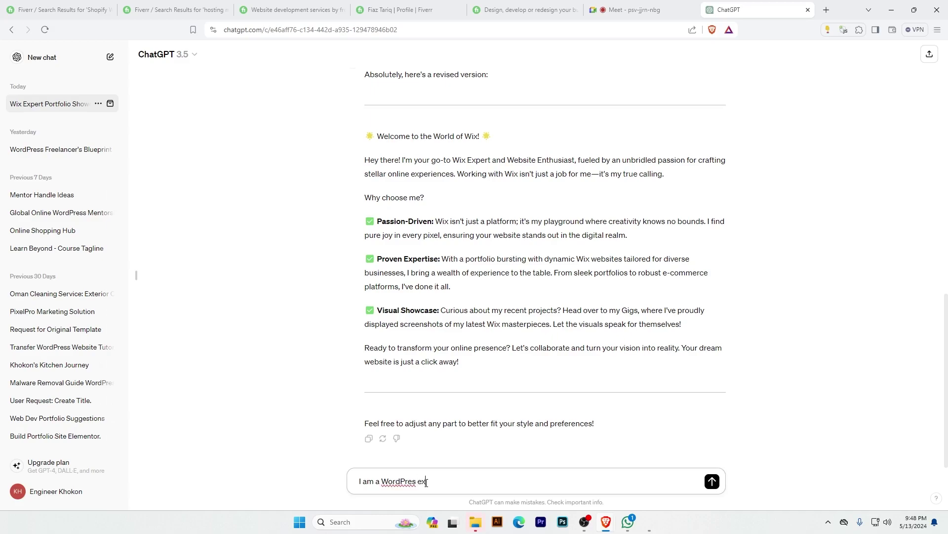
{"action": "type", "text": "pert, not wix."}
{"action": "key", "text": "BackSpace"}
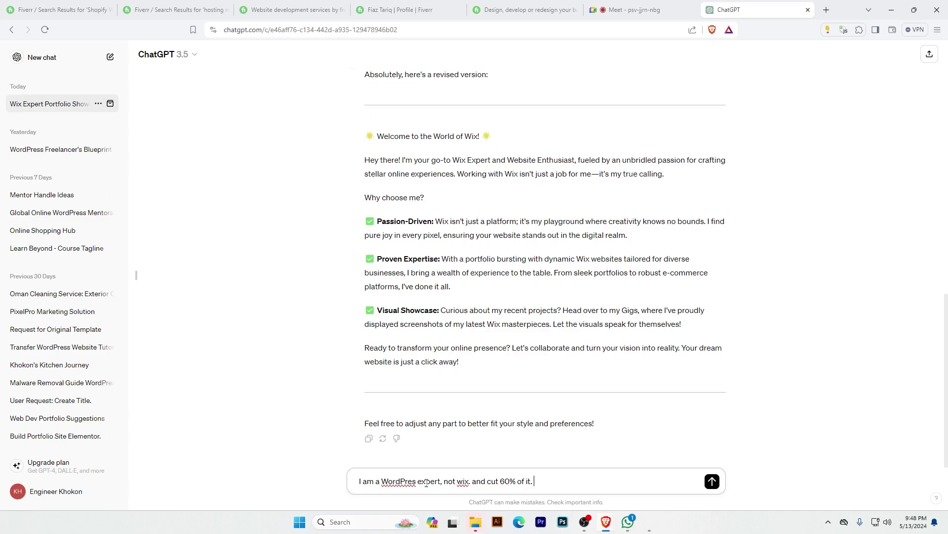
{"action": "key", "text": "Return"}
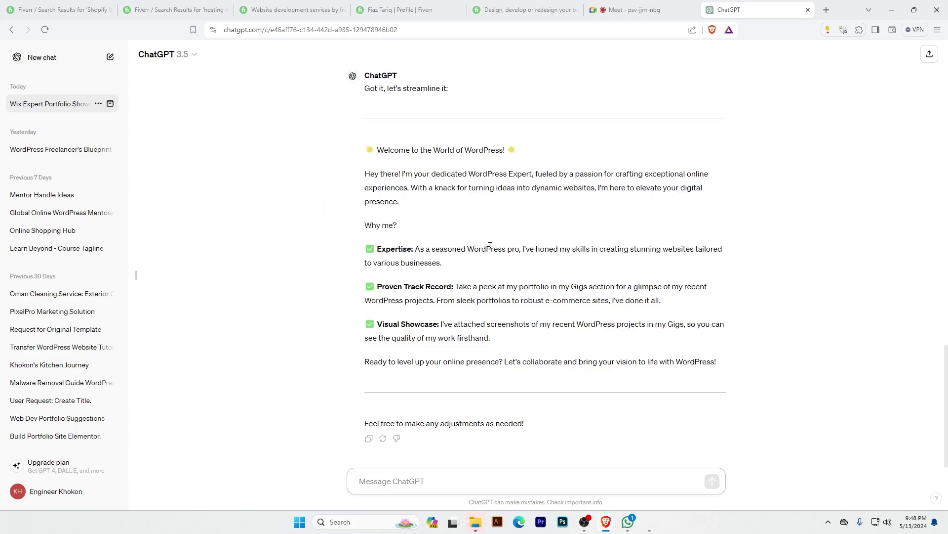
Compare the list points in ChatGPT's shortened WordPress description with the About me section of the Wix seller's Fiverr profile
{"action": "left_click_drag", "start_coordinate": [377, 287], "coordinate": [457, 285]}
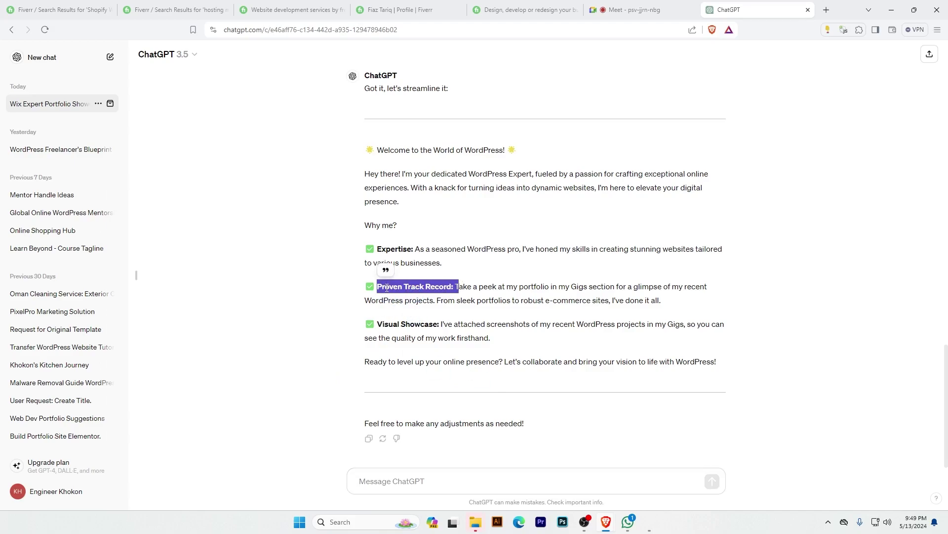
{"action": "left_click", "coordinate": [178, 10]}
{"action": "left_click", "coordinate": [277, 10]}
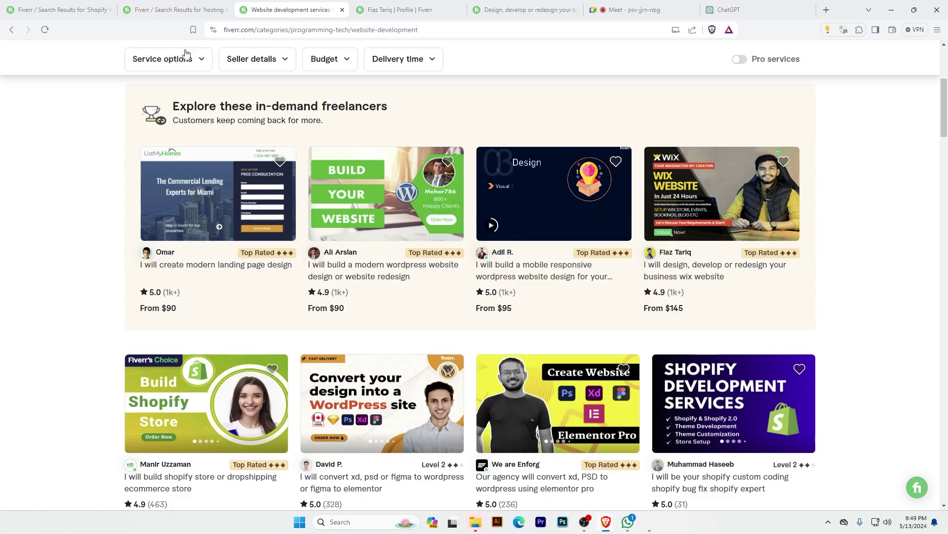
{"action": "left_click", "coordinate": [376, 10]}
{"action": "left_click", "coordinate": [246, 260]}
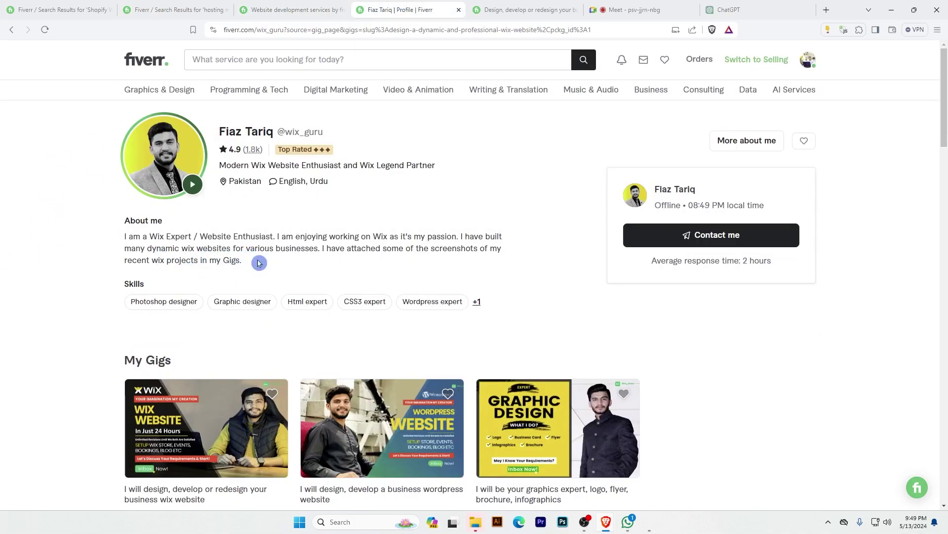
{"action": "scroll", "coordinate": [349, 253], "scroll_direction": "down", "scroll_amount": 15}
{"action": "scroll", "coordinate": [345, 257], "scroll_direction": "up", "scroll_amount": 15}
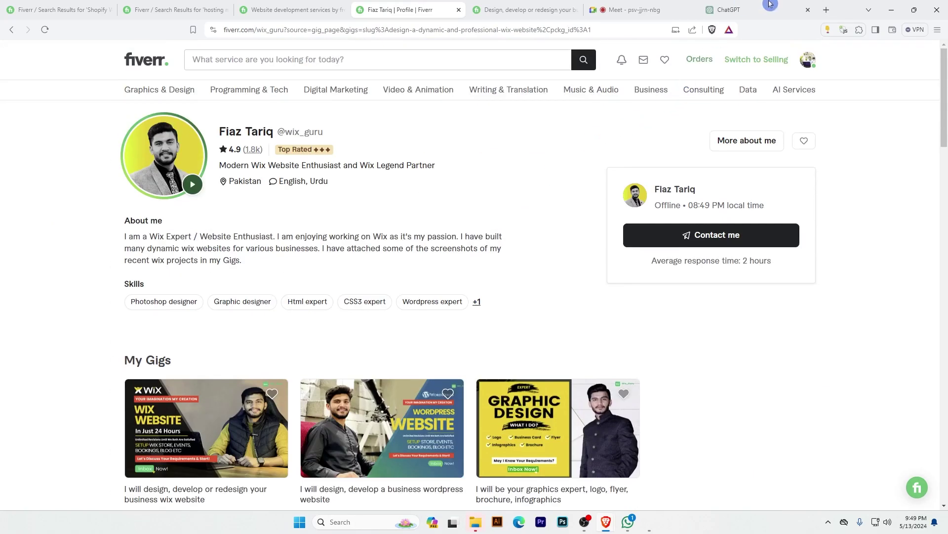
{"action": "left_click", "coordinate": [729, 10]}
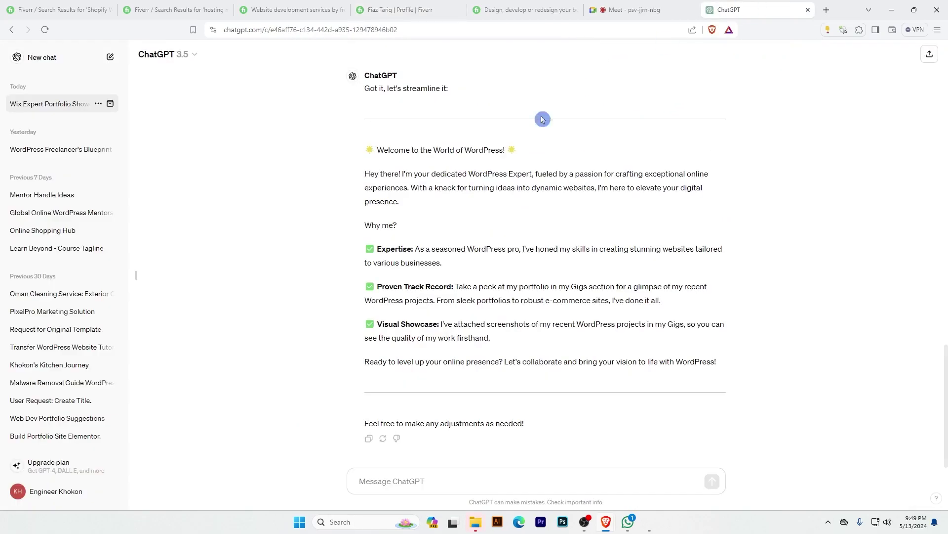
Send ChatGPT the instruction "Don't add list" to get the description without list points
{"action": "left_click", "coordinate": [443, 468]}
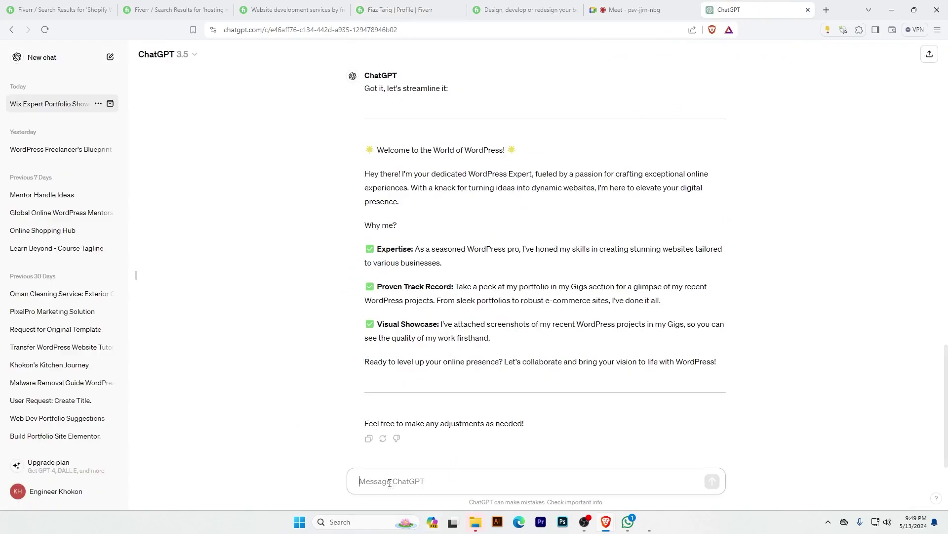
{"action": "type", "text": "Don"}
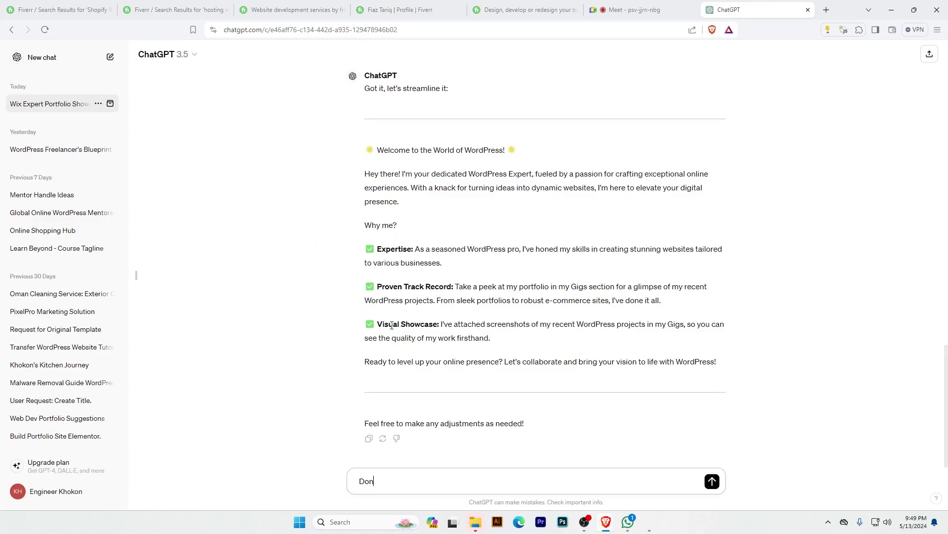
{"action": "type", "text": "'t ad"}
{"action": "key", "text": "BackSpace"}
{"action": "key", "text": "BackSpace"}
{"action": "key", "text": "BackSpace"}
{"action": "type", "text": "on't add list"}
{"action": "key", "text": "Return"}
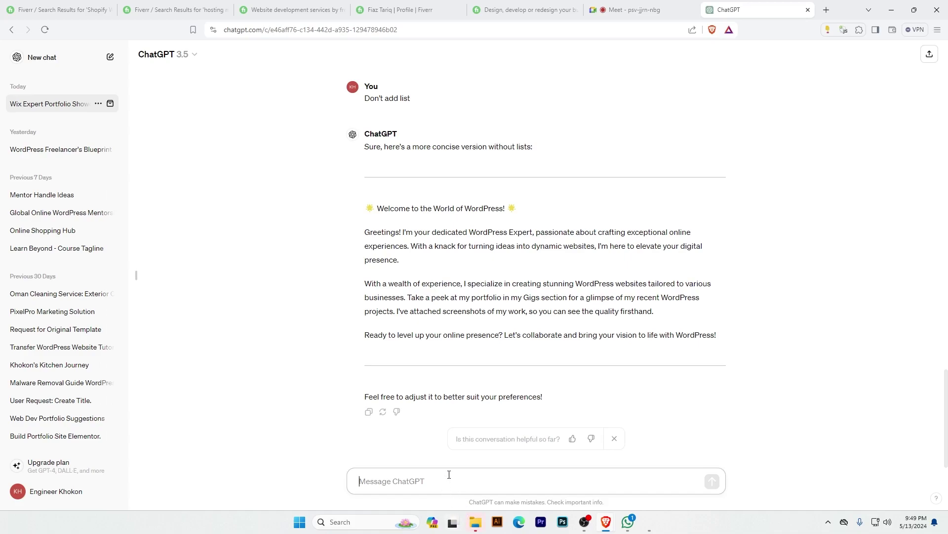
Ask ChatGPT to simplify the description with the message "Make it very easy"
{"action": "type", "text": "Make i"}
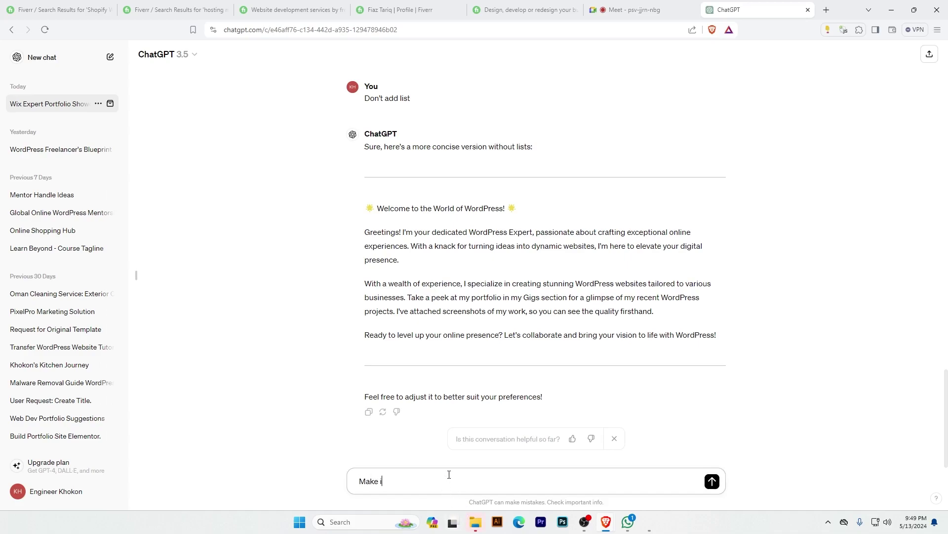
{"action": "type", "text": "t very easy"}
{"action": "key", "text": "Return"}
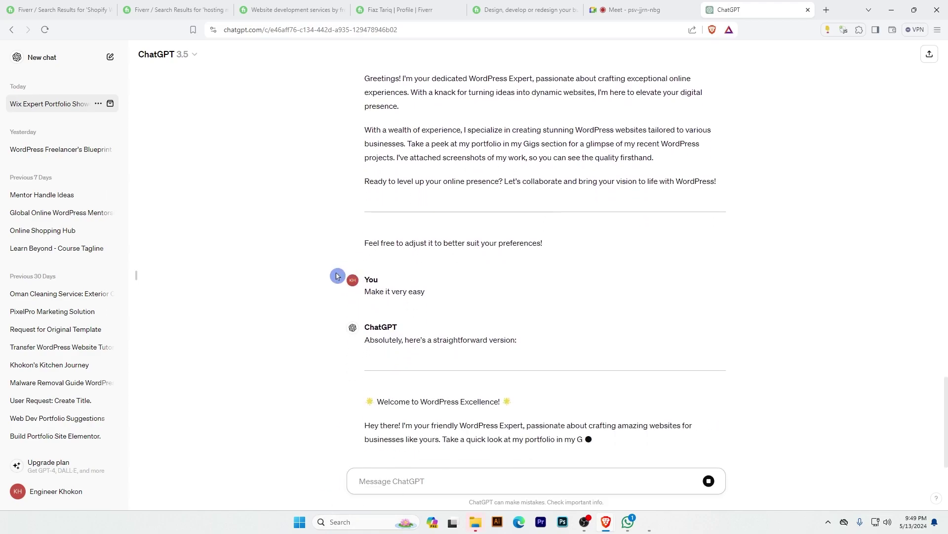
Examine the simplified description's portfolio and screenshot sentences and compare them with the earlier version without lists
{"action": "left_click_drag", "start_coordinate": [454, 89], "coordinate": [504, 111]}
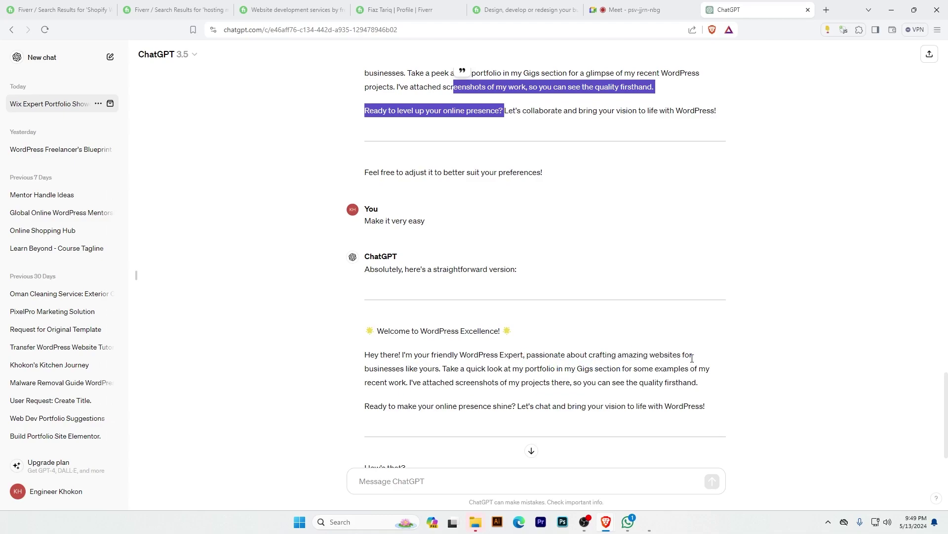
{"action": "left_click_drag", "start_coordinate": [439, 368], "coordinate": [522, 368]}
{"action": "left_click", "coordinate": [699, 399]}
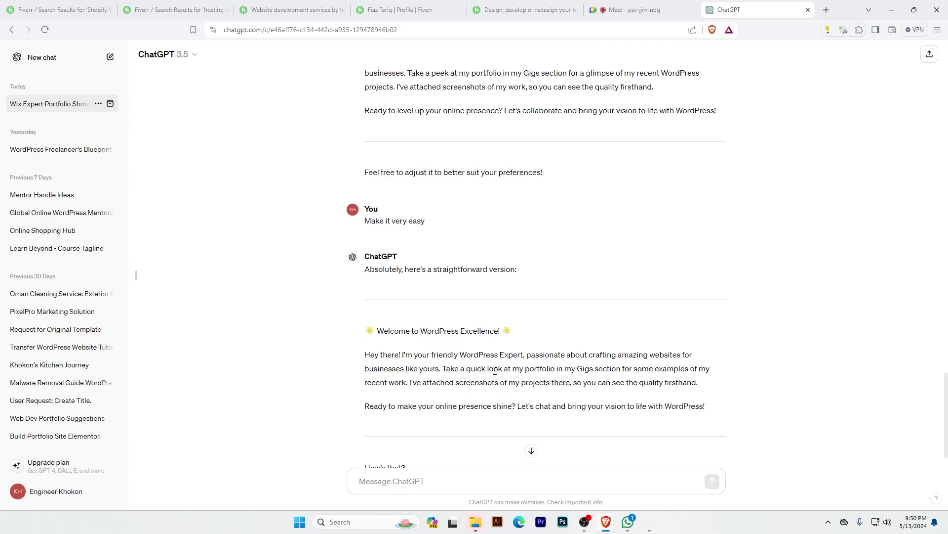
{"action": "left_click", "coordinate": [599, 365]}
{"action": "left_click", "coordinate": [687, 379]}
{"action": "left_click", "coordinate": [446, 398]}
{"action": "left_click_drag", "start_coordinate": [698, 385], "coordinate": [649, 384]}
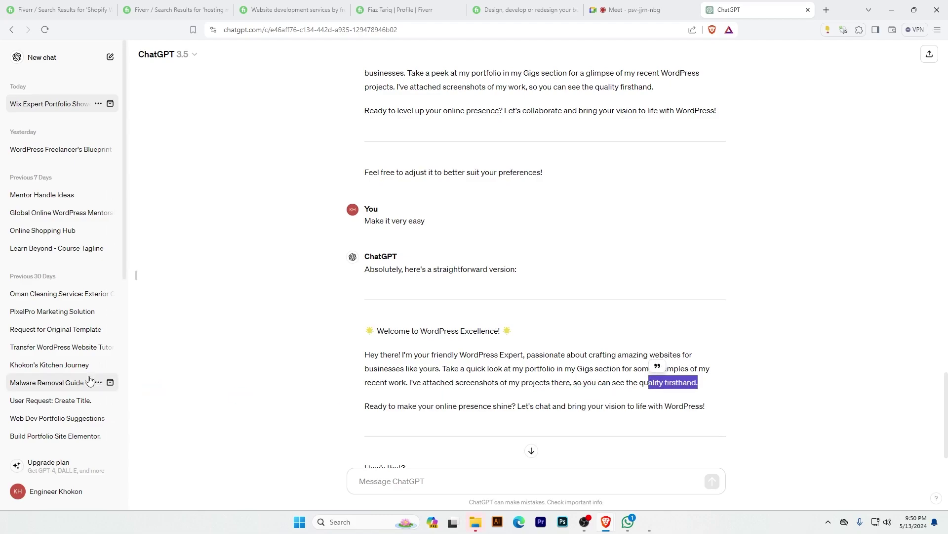
{"action": "left_click", "coordinate": [508, 385]}
{"action": "scroll", "coordinate": [512, 383], "scroll_direction": "down", "scroll_amount": 1}
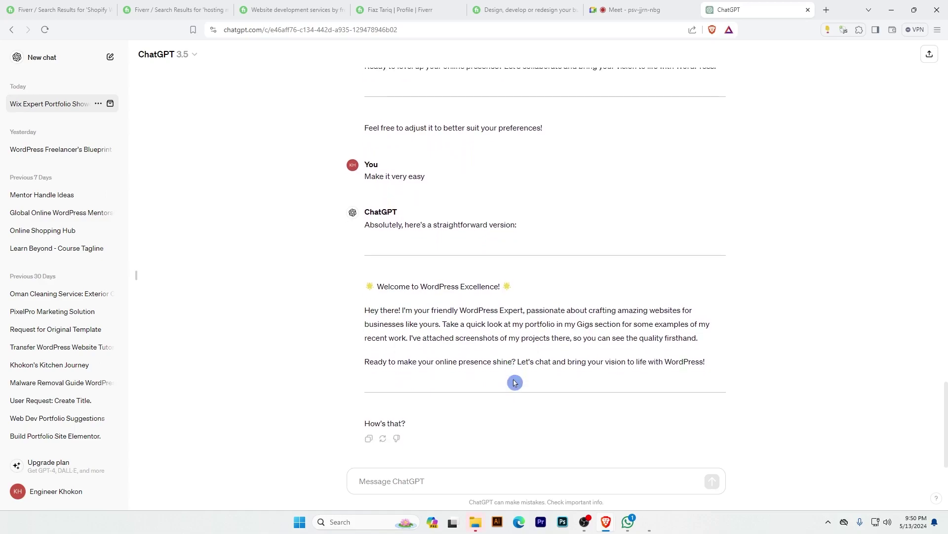
{"action": "mouse_move", "coordinate": [414, 340]}
{"action": "left_mouse_down"}
{"action": "mouse_move", "coordinate": [582, 341]}
{"action": "mouse_move", "coordinate": [417, 340]}
{"action": "left_mouse_up"}
{"action": "left_click_drag", "start_coordinate": [701, 323], "coordinate": [408, 340]}
{"action": "left_click", "coordinate": [578, 335]}
{"action": "scroll", "coordinate": [583, 332], "scroll_direction": "up", "scroll_amount": 5}
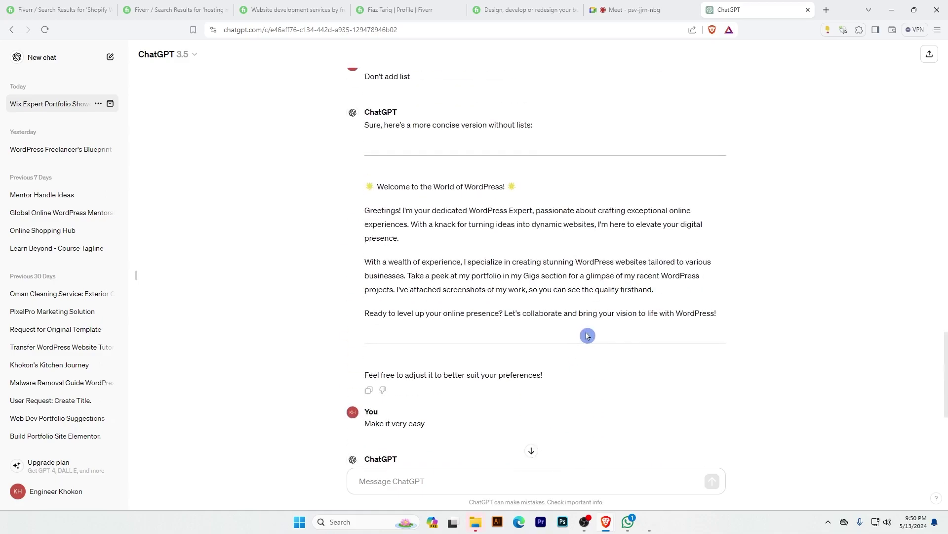
{"action": "left_click_drag", "start_coordinate": [399, 309], "coordinate": [430, 311]}
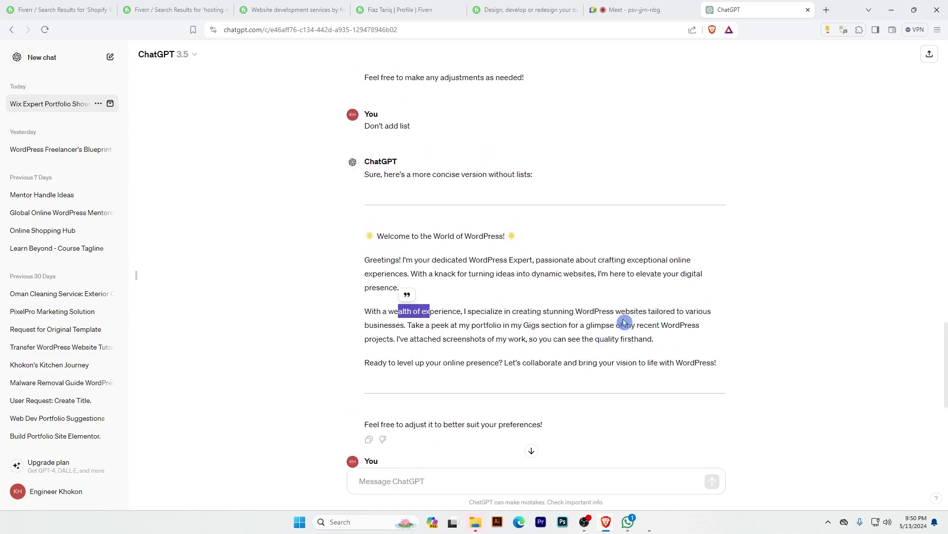
{"action": "left_click", "coordinate": [406, 327]}
{"action": "scroll", "coordinate": [406, 327], "scroll_direction": "down", "scroll_amount": 5}
Copy the simplified description from "Hey there!" through its closing line and send it as a message in the Meet call
{"action": "left_click_drag", "start_coordinate": [696, 364], "coordinate": [368, 310]}
{"action": "key", "text": "ctrl+c"}
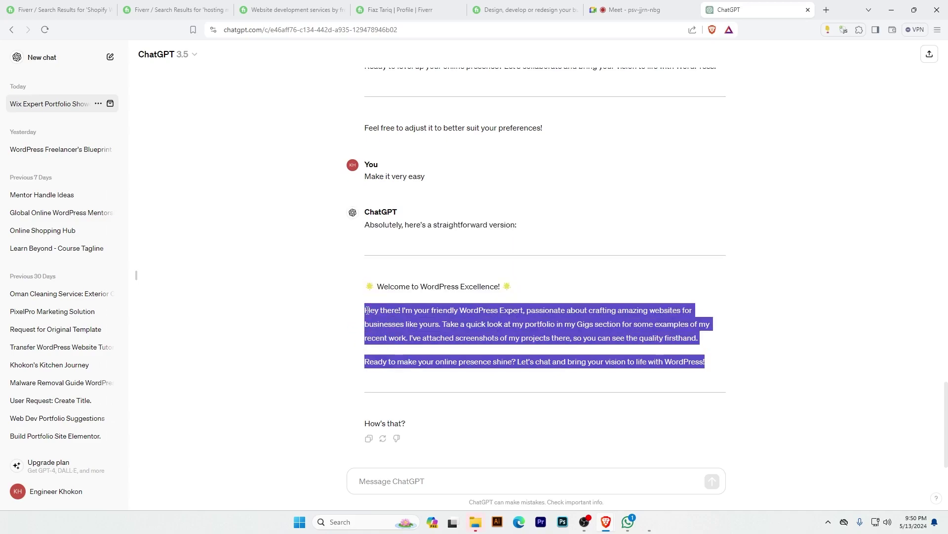
{"action": "left_click", "coordinate": [610, 7]}
{"action": "left_click", "coordinate": [860, 490]}
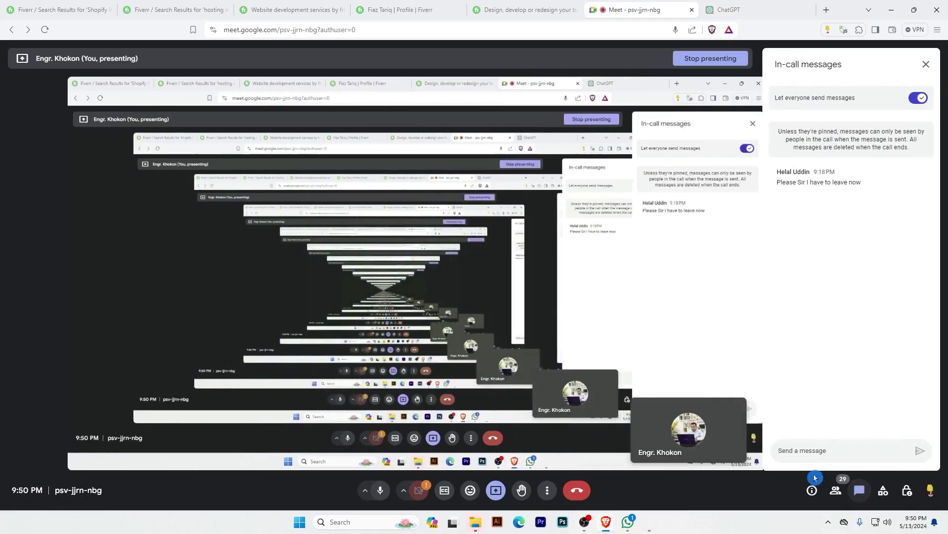
{"action": "left_click", "coordinate": [815, 460]}
{"action": "key", "text": "ctrl+v"}
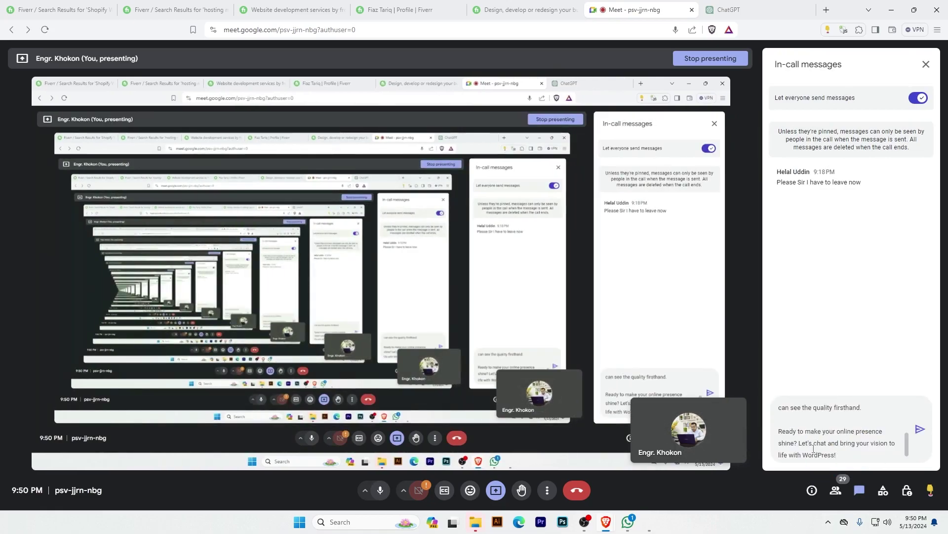
{"action": "key", "text": "Return"}
{"action": "left_click", "coordinate": [878, 176]}
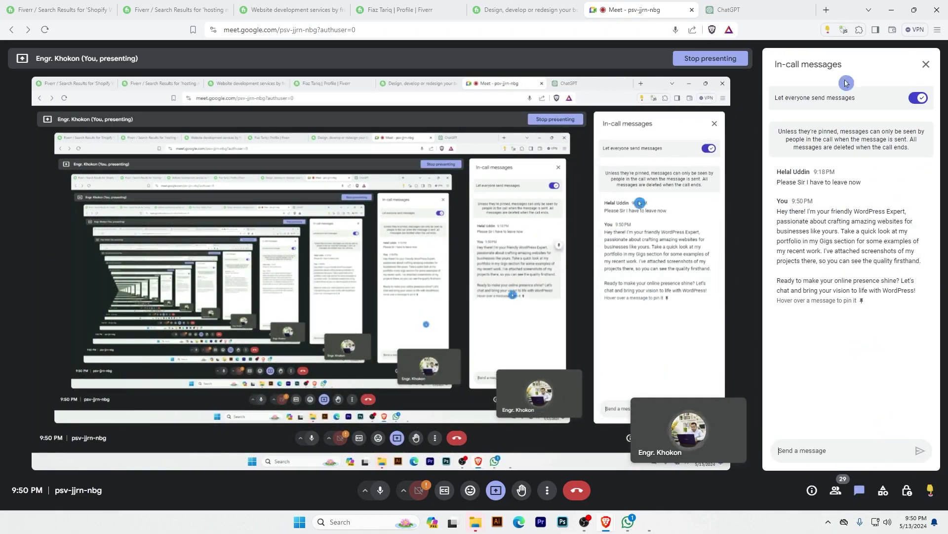
Close the in-call messages and stop presenting the screen in the Meet call
{"action": "left_click", "coordinate": [926, 64]}
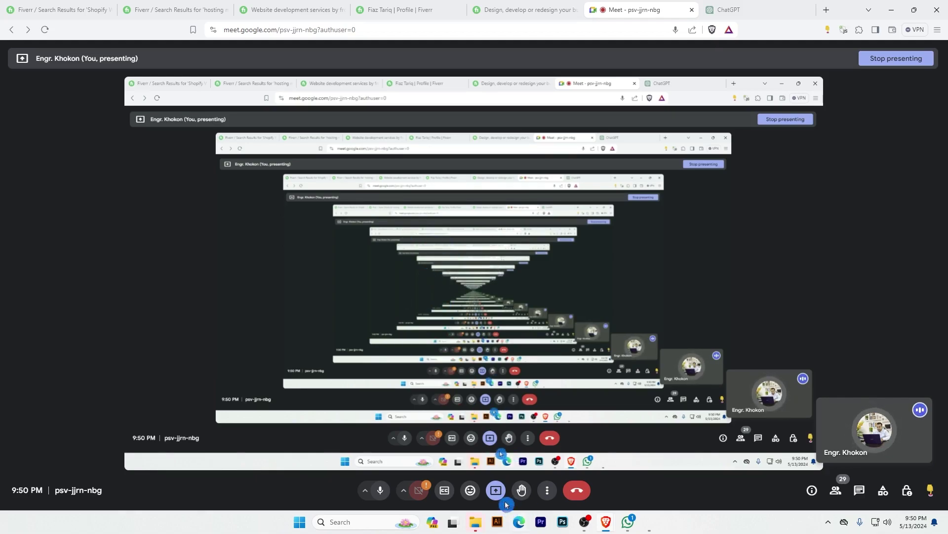
{"action": "left_click", "coordinate": [499, 488]}
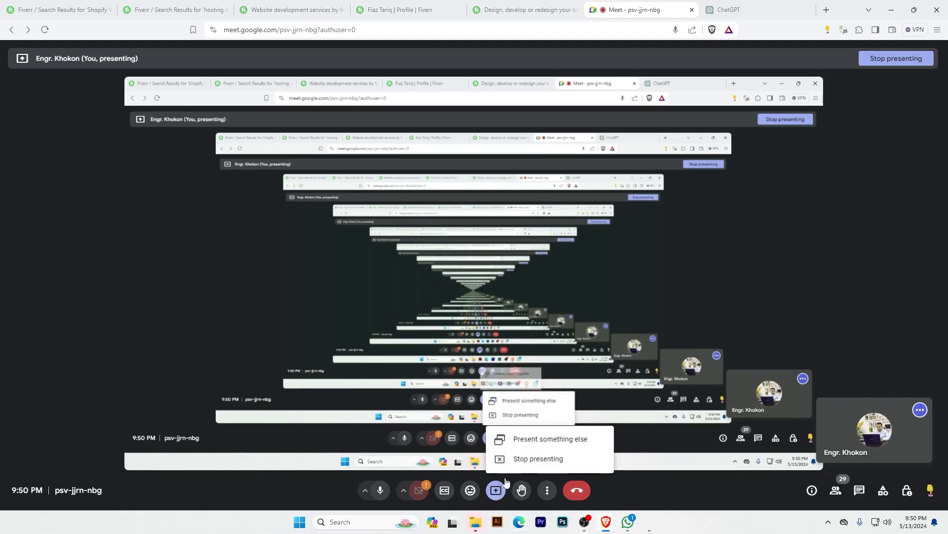
{"action": "left_click", "coordinate": [543, 459]}
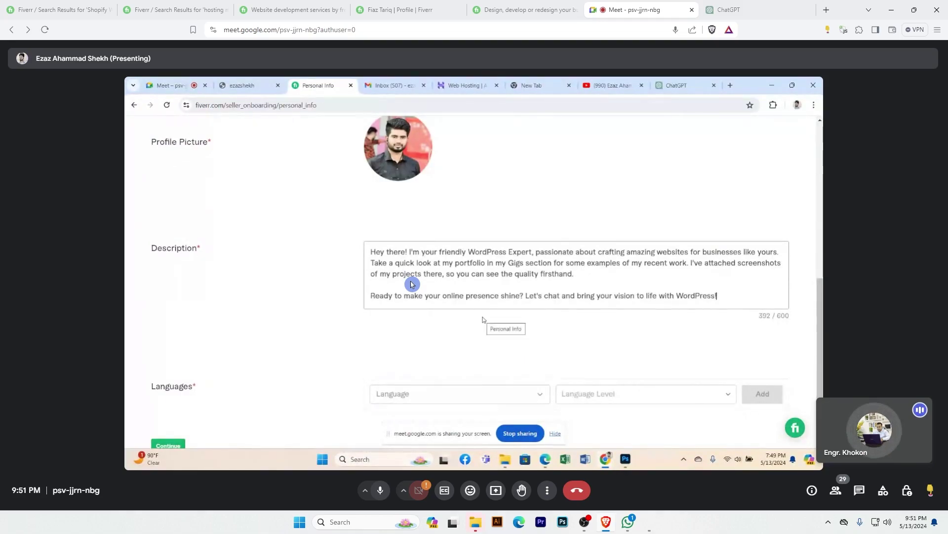
Add English with the level Fluent to the languages in the Fiverr personal info form
{"action": "mouse_move", "coordinate": [460, 323]}
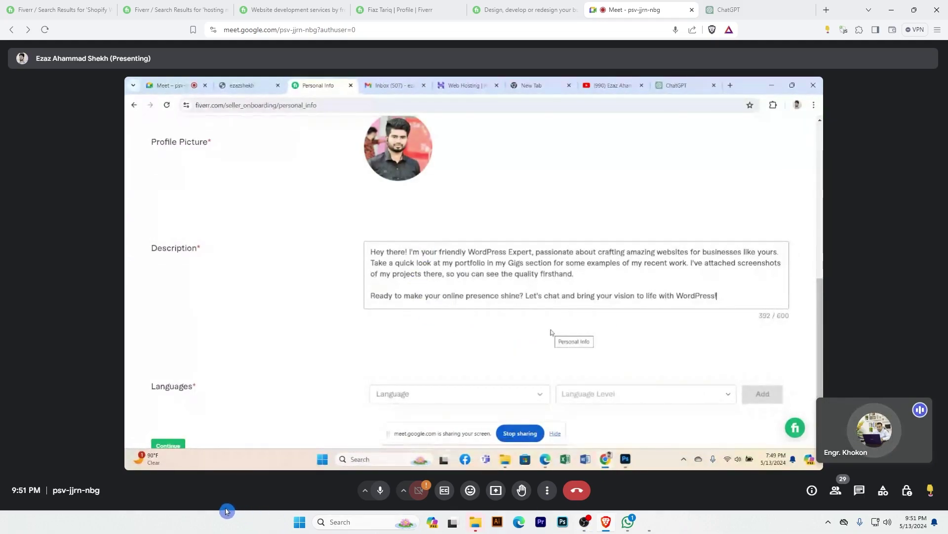
{"action": "mouse_move", "coordinate": [384, 353]}
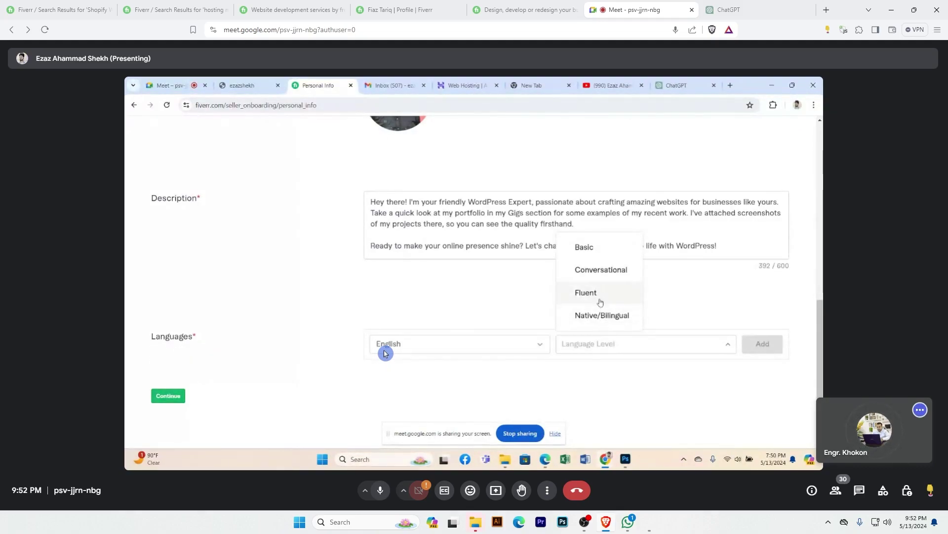
{"action": "left_click", "coordinate": [591, 249]}
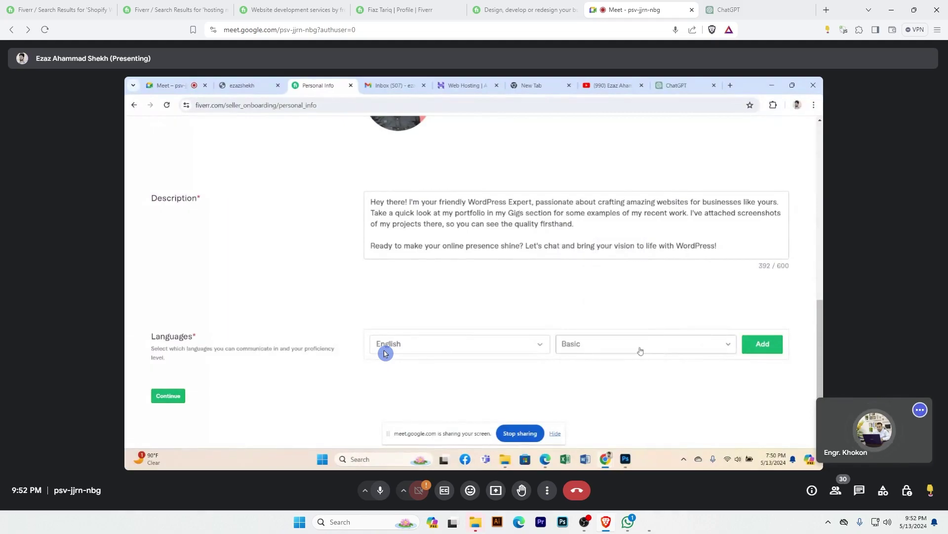
{"action": "left_click", "coordinate": [608, 343]}
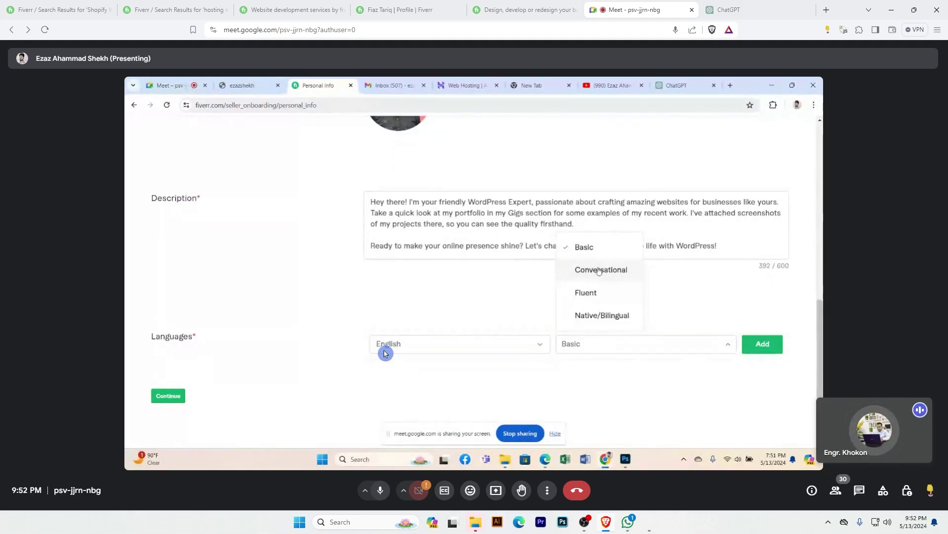
{"action": "left_click", "coordinate": [599, 292]}
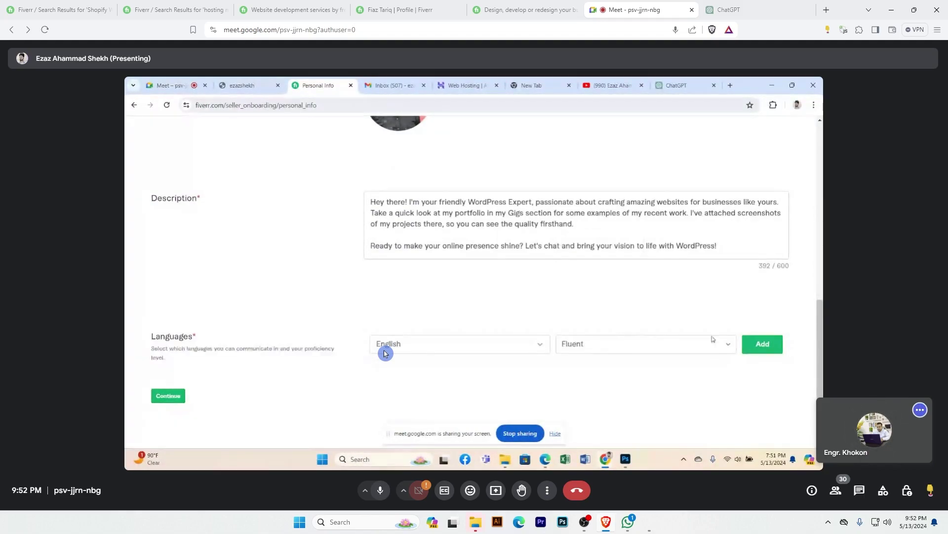
{"action": "left_click", "coordinate": [761, 345]}
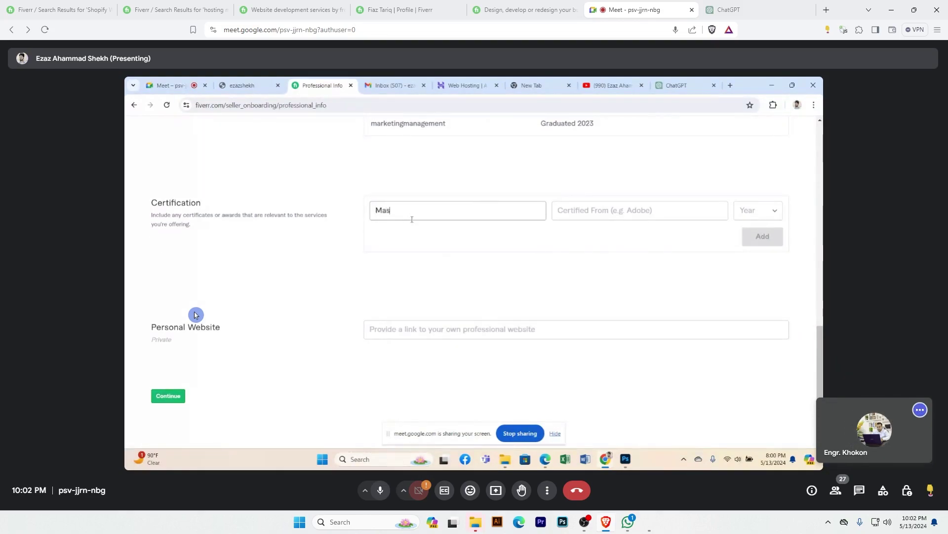
Begin the certification name with "Mastaring" in the Fiverr professional info form
{"action": "type", "text": "taring"}
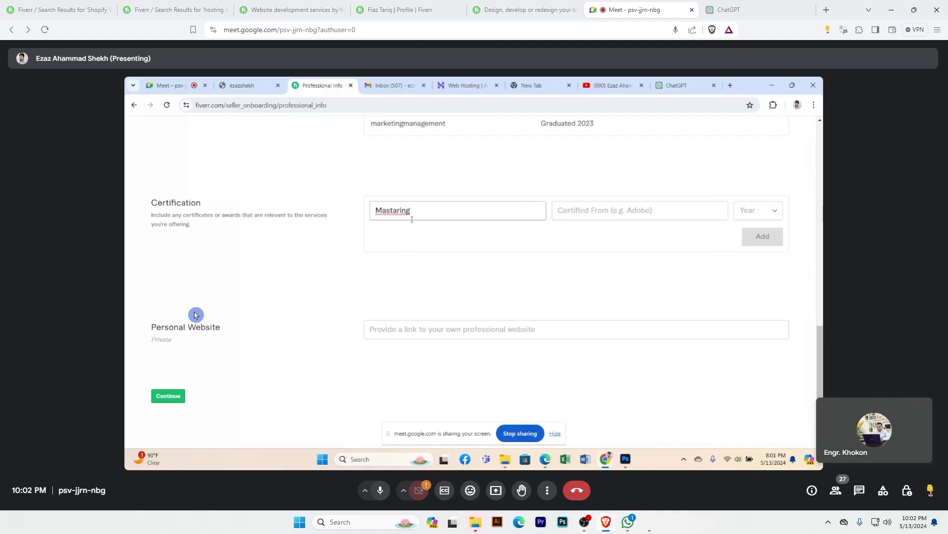